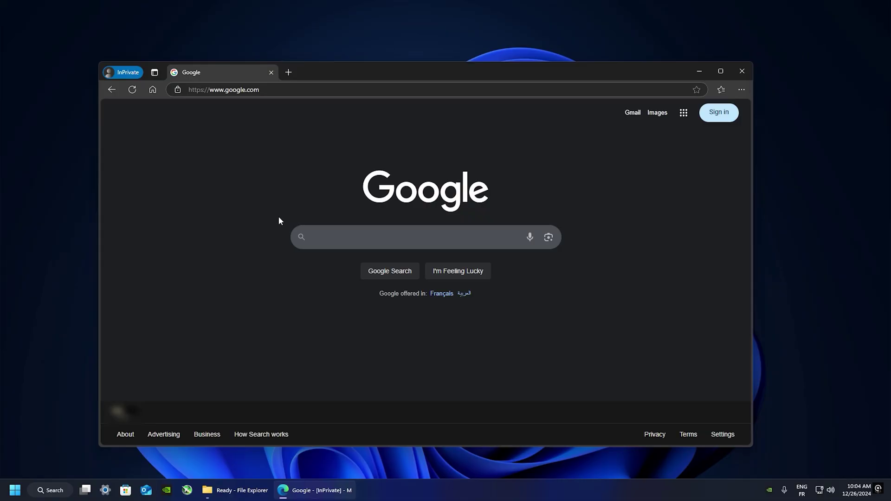
Step: Search Google for 'rpcs3'
click(327, 236)
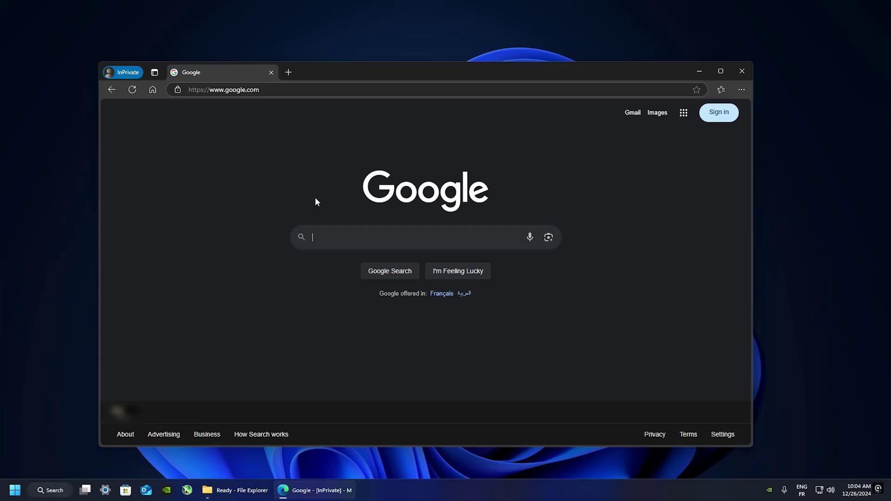
text(rpcs3)
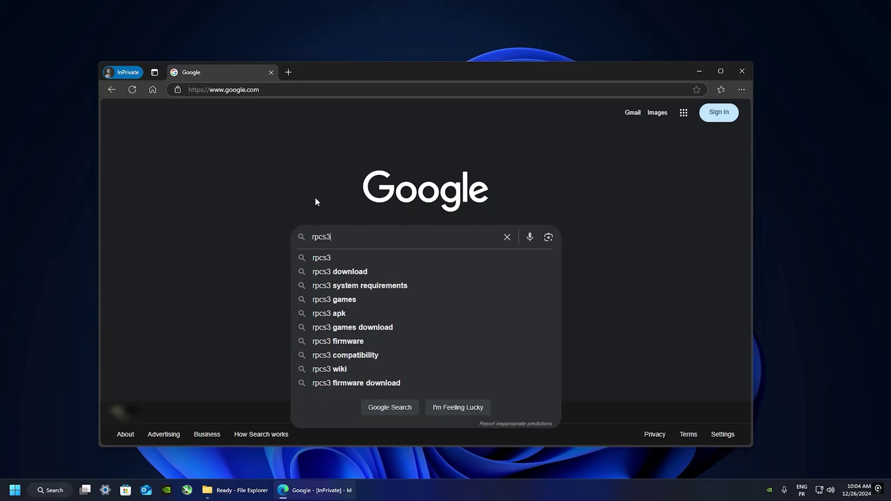
key(Return)
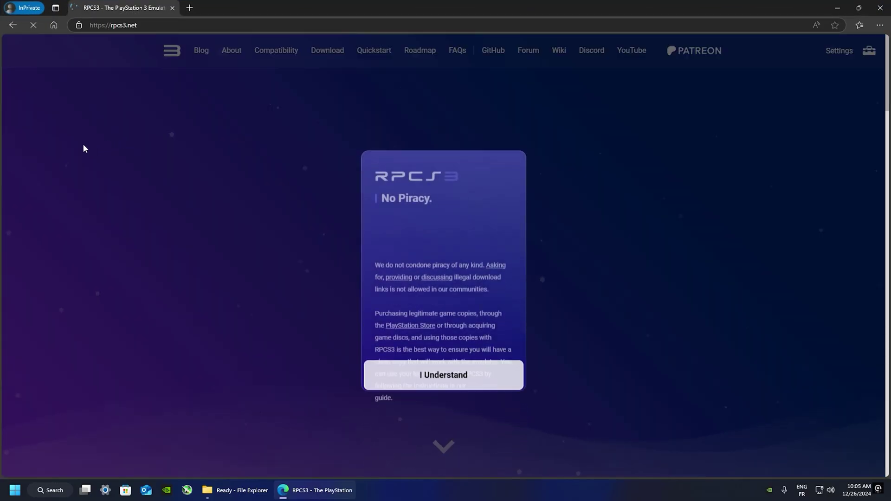
Step: Download the RPCS3 0.0.34-17229 Windows x64 build and bring the Ready folder forward
click(447, 360)
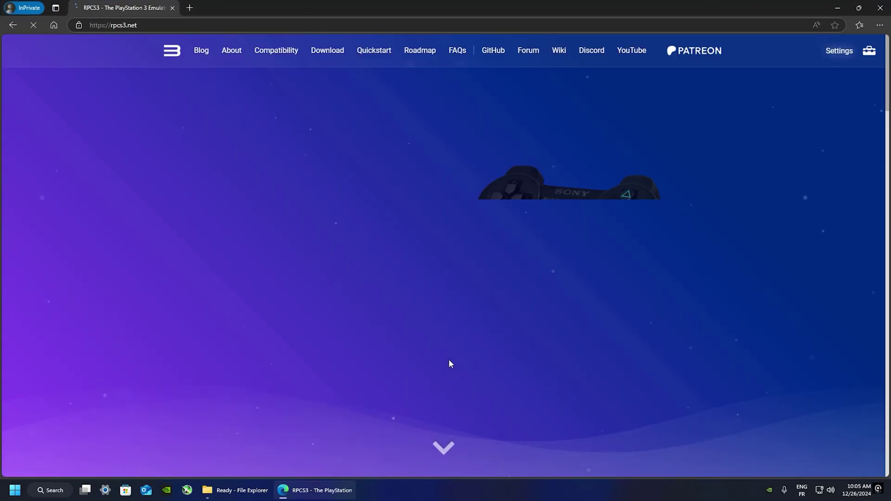
click(324, 51)
scroll(132, 254, down, 4)
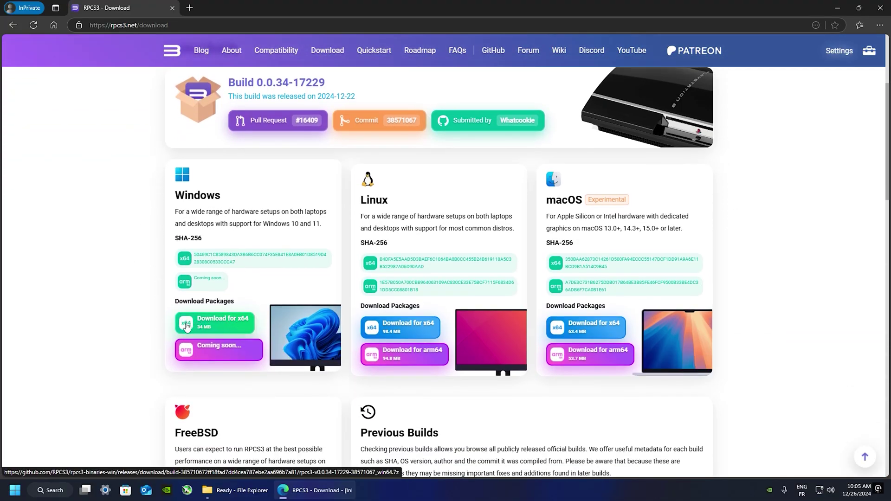
click(240, 324)
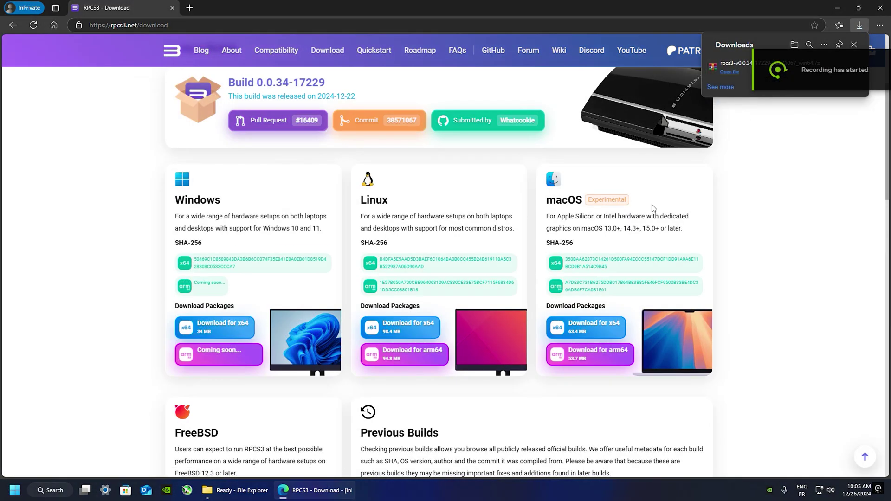
click(236, 490)
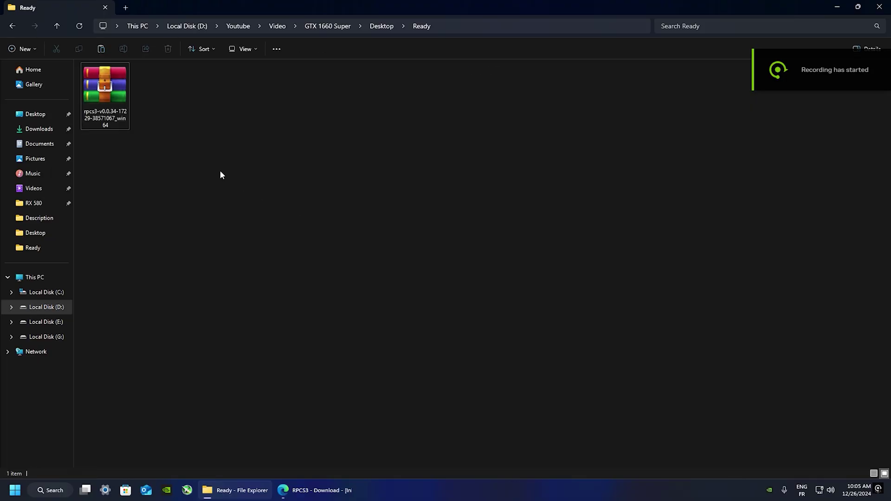
Step: Extract the RPCS3 archive into the Ready folder with WinRAR's Extract Here
click(118, 107)
right_click(118, 97)
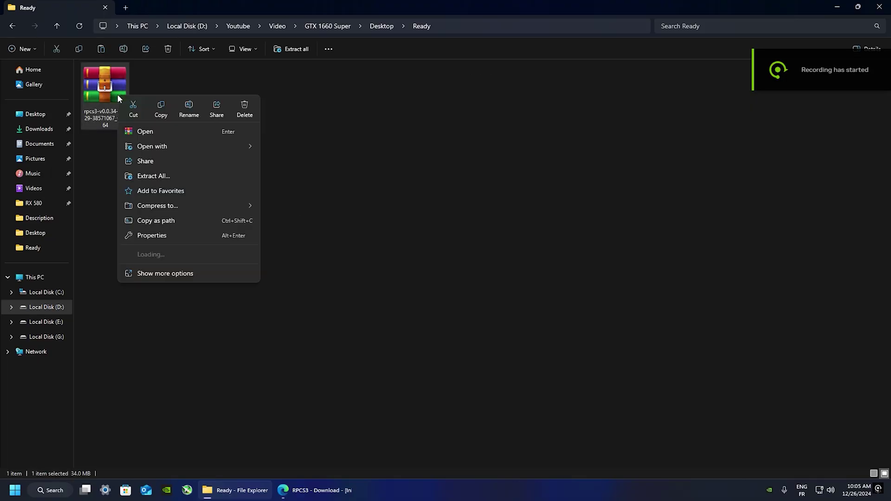
mouse_move(171, 257)
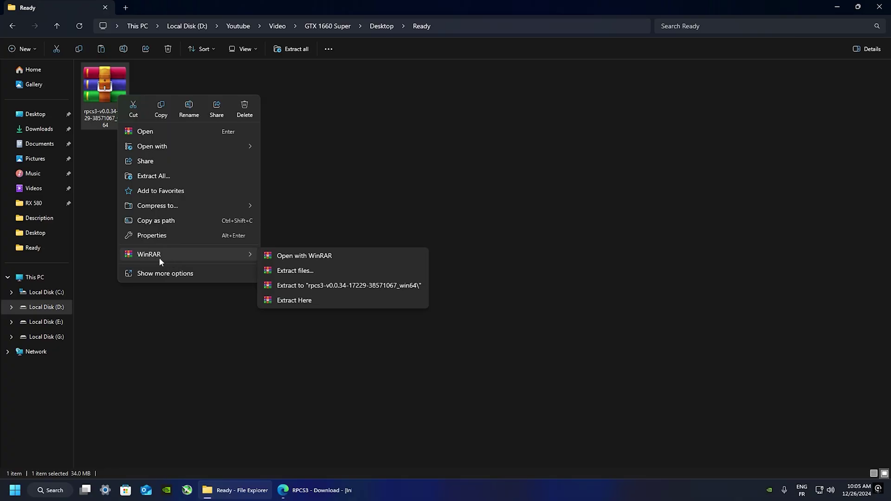
click(180, 274)
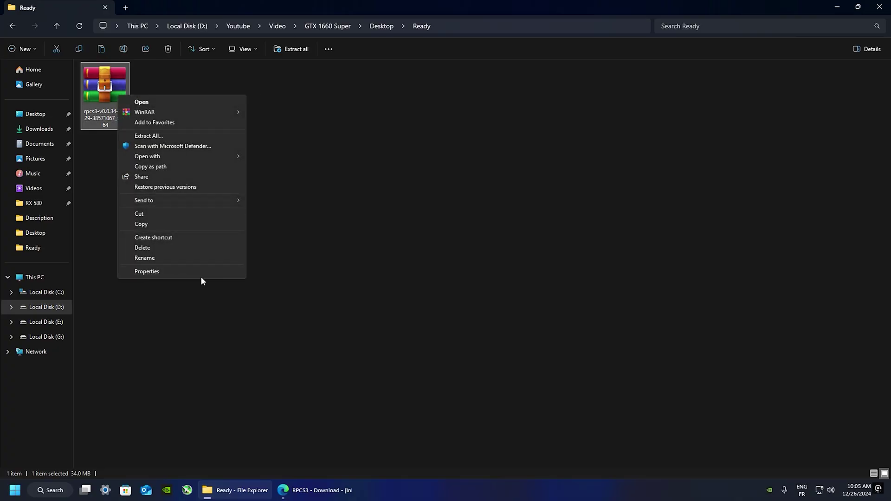
mouse_move(221, 112)
click(313, 145)
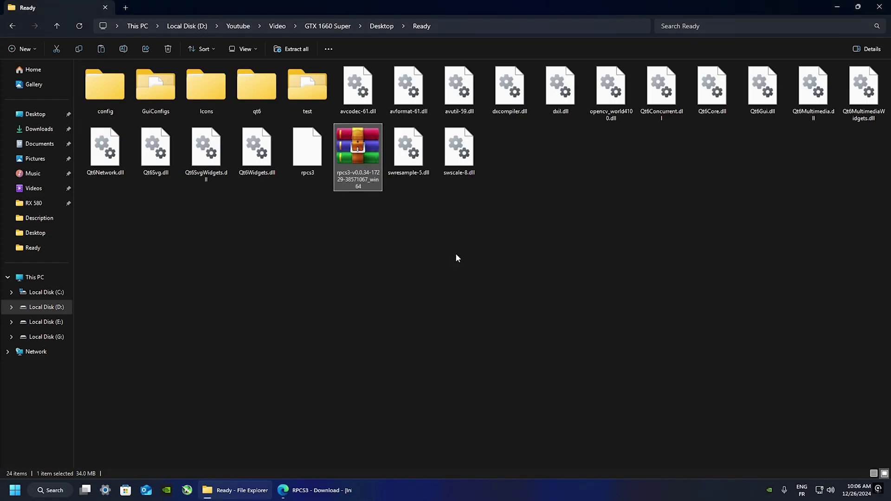
Step: Permanently delete the RPCS3 archive
click(364, 181)
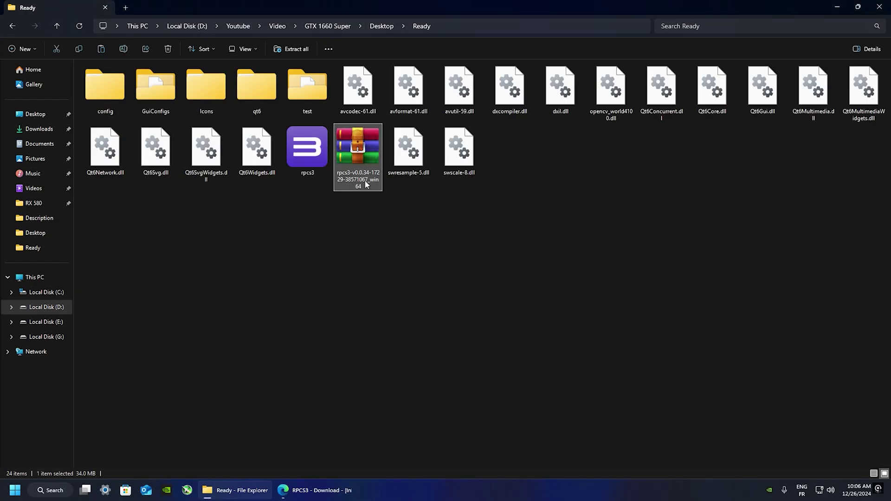
key(shift+Delete)
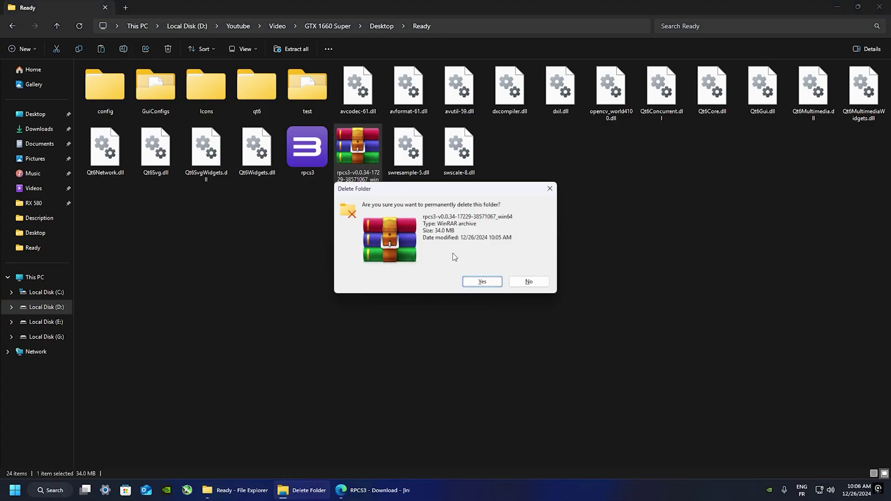
key(Return)
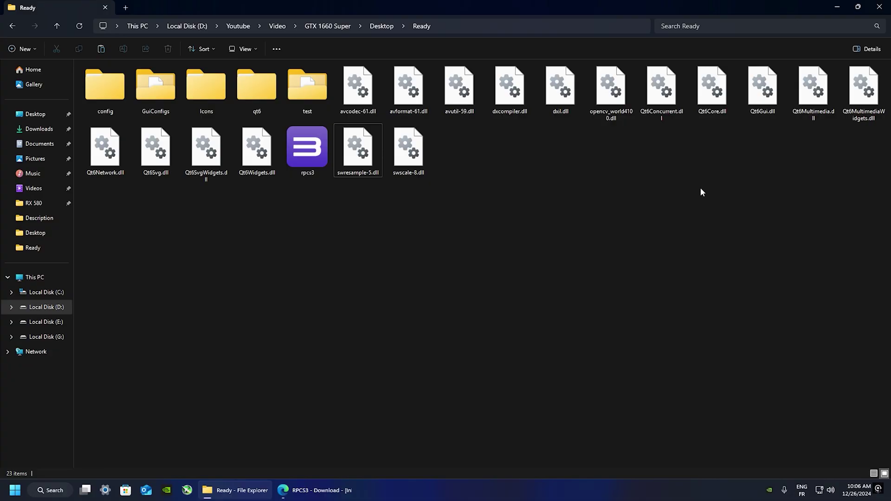
Step: Switch the Ready folder to List view and launch rpcs3
click(863, 50)
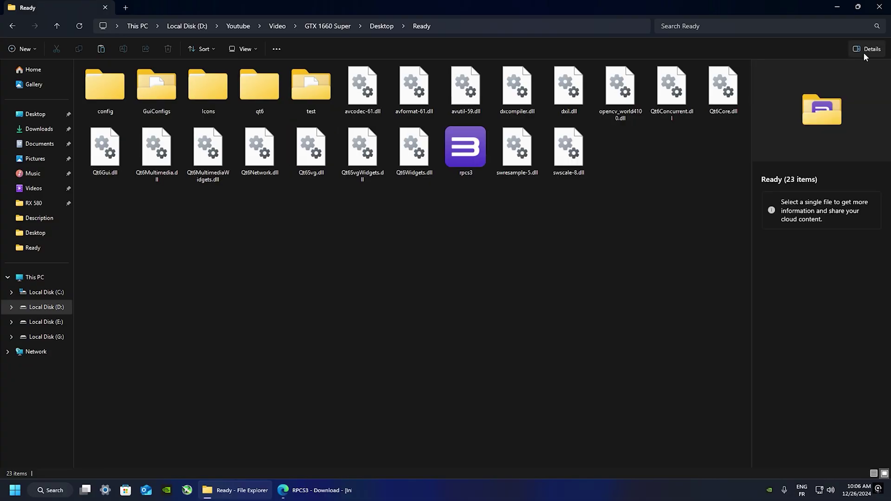
click(856, 51)
click(253, 54)
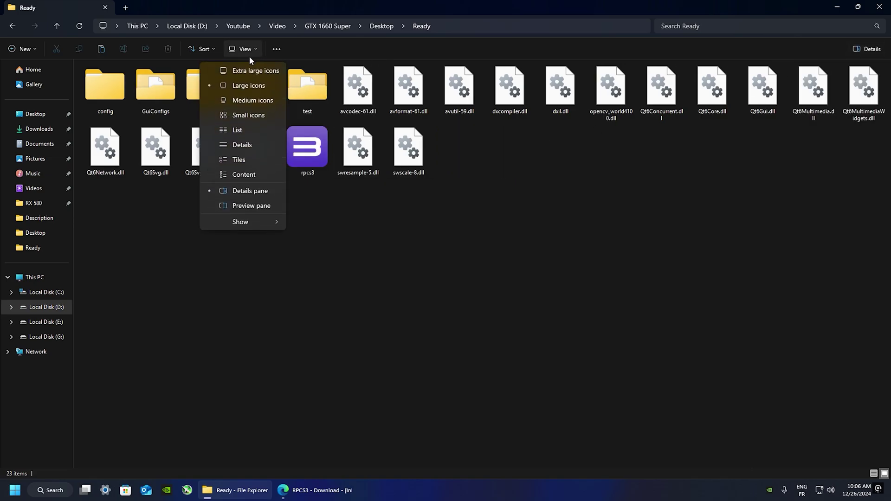
click(247, 133)
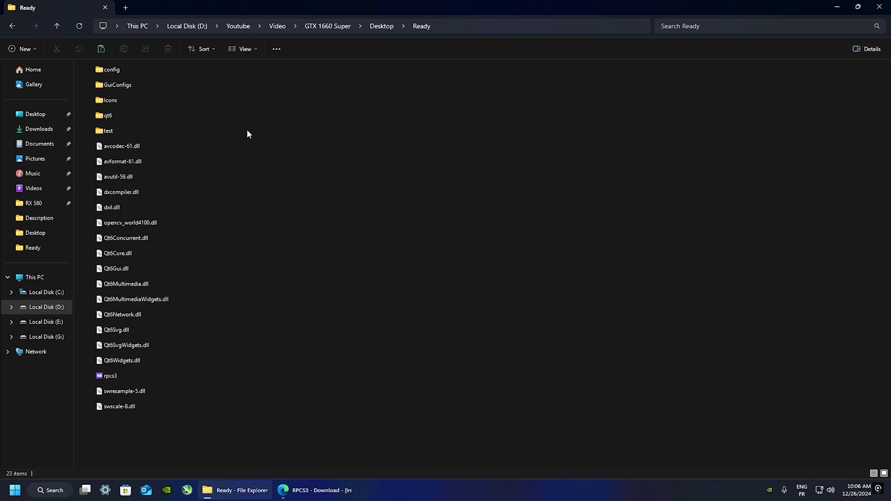
double_click(135, 379)
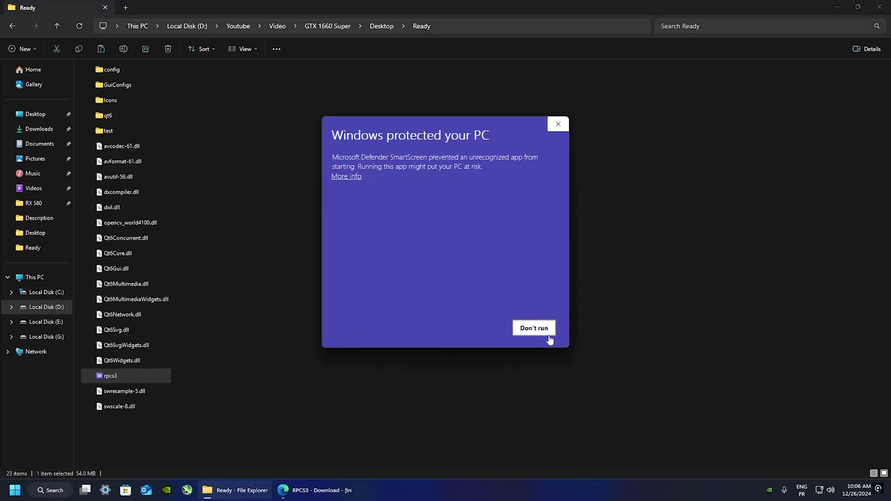
Step: Run rpcs3 past SmartScreen and dismiss the welcome screen with Show at startup unticked
click(352, 181)
click(466, 331)
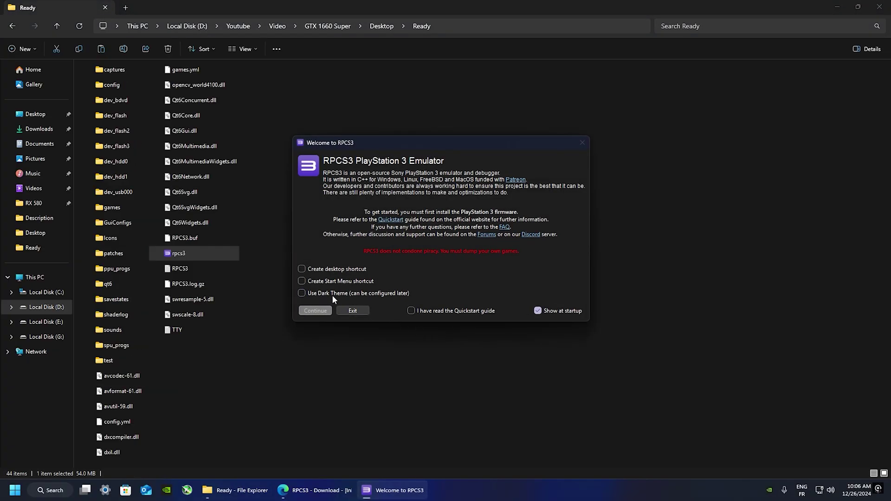
click(547, 312)
click(411, 311)
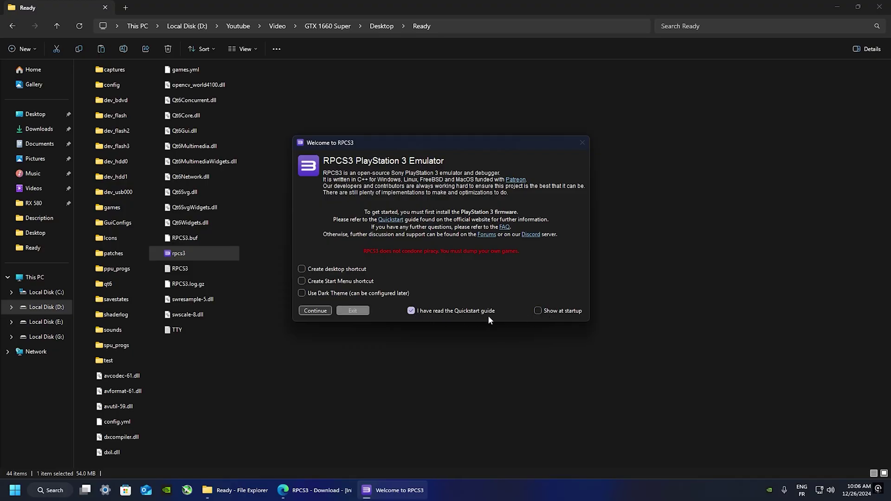
click(315, 310)
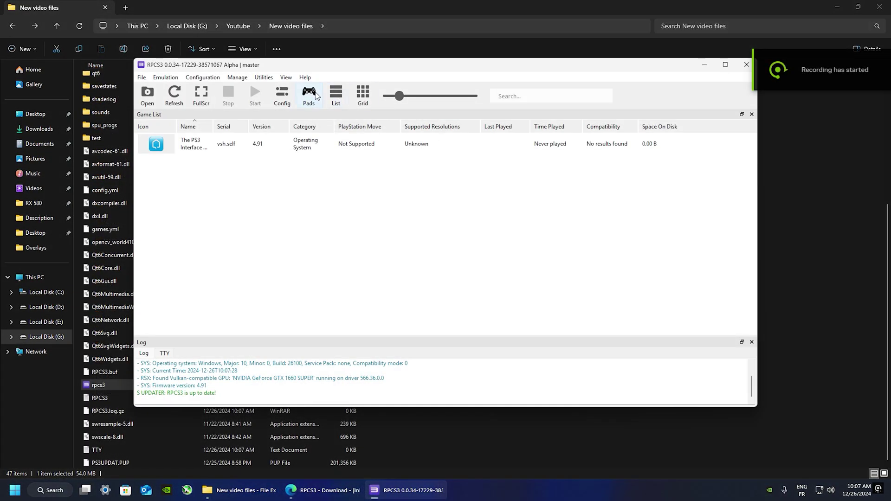
Step: Confirm via Check for Updates that build 0.0.34-17229 is current, then return to Edge
click(306, 78)
click(312, 89)
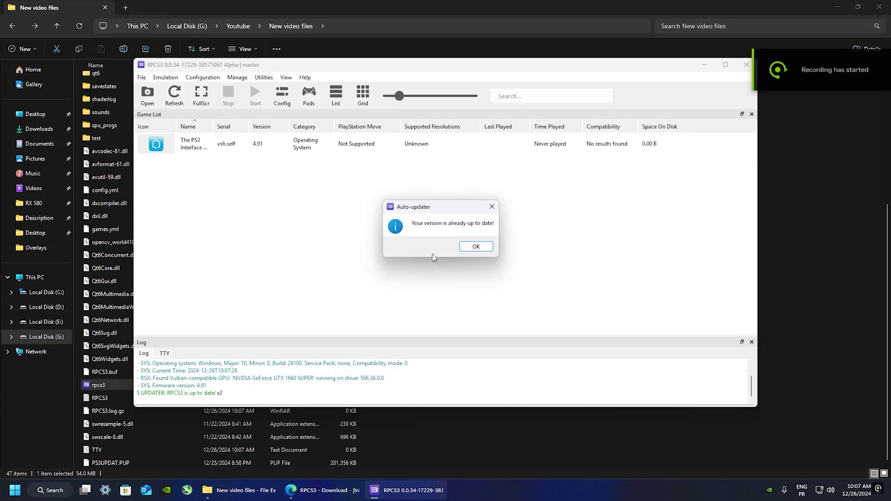
click(482, 249)
click(142, 79)
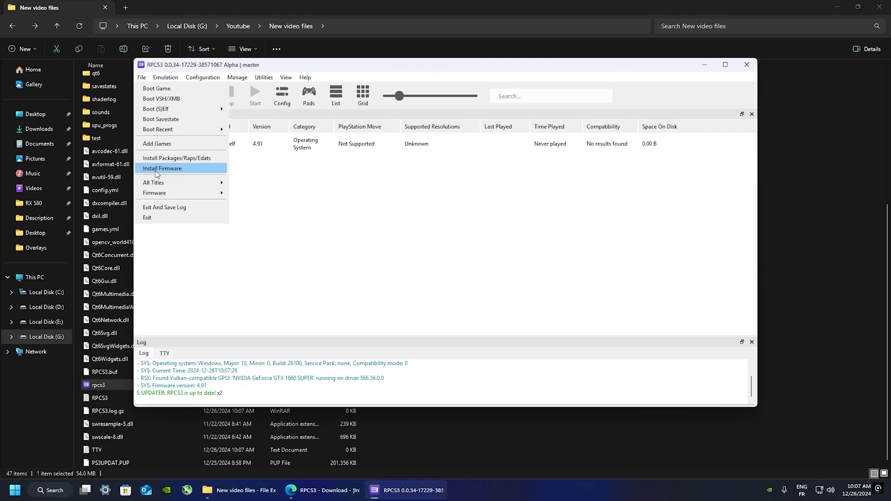
click(332, 203)
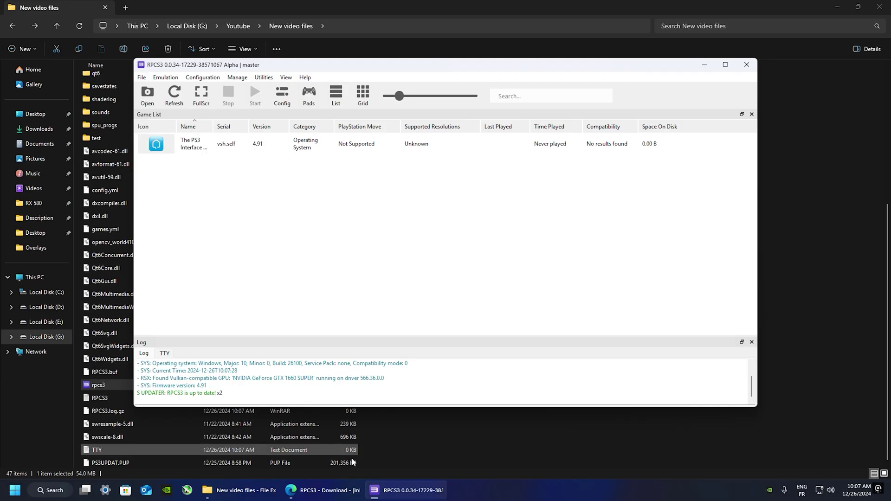
click(325, 490)
Step: Go back to rpcs3.net, then load the Google homepage from the address bar
key(alt+Left)
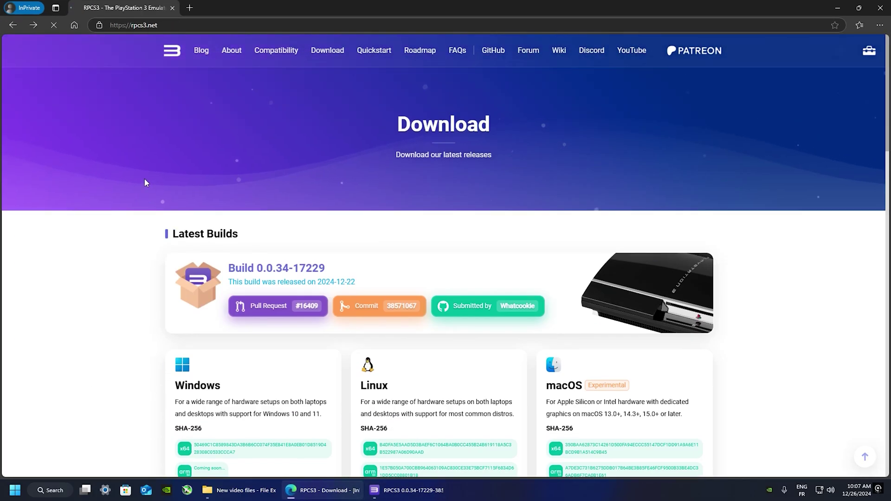
click(177, 25)
text(google)
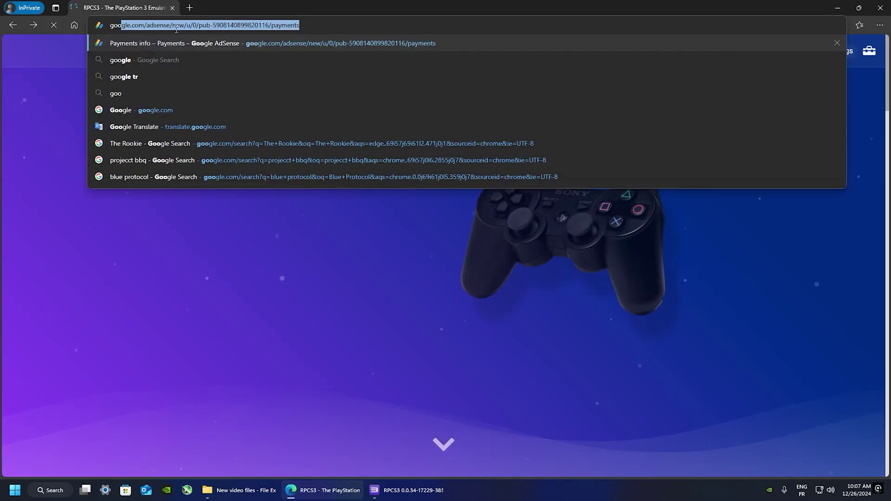
key(ctrl+Return)
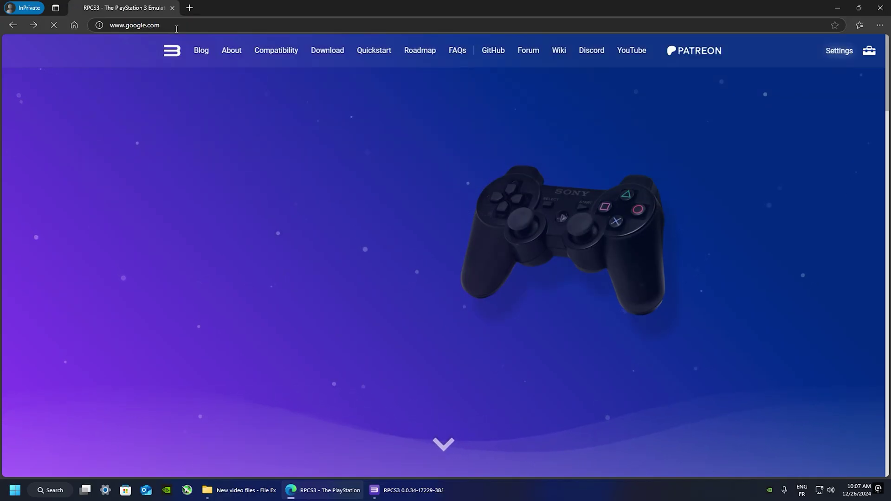
Step: Search 'rpcs3 firmware' and open PlayStation's How to update PS3 system software page
click(372, 221)
text(rpcs3)
key(Down)
key(Return)
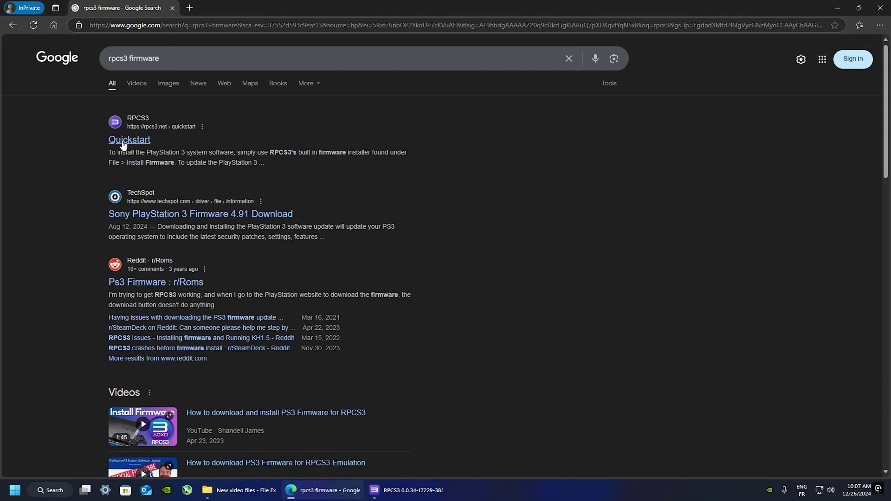
scroll(88, 227, down, 6)
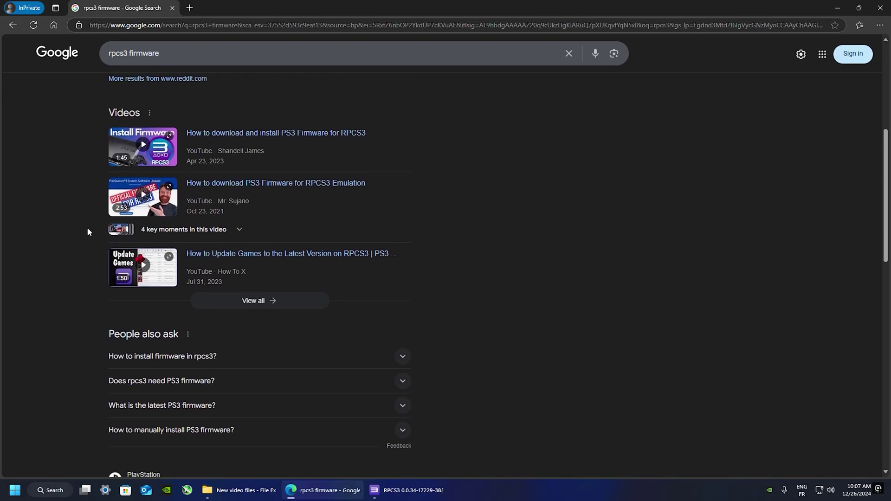
scroll(87, 228, down, 6)
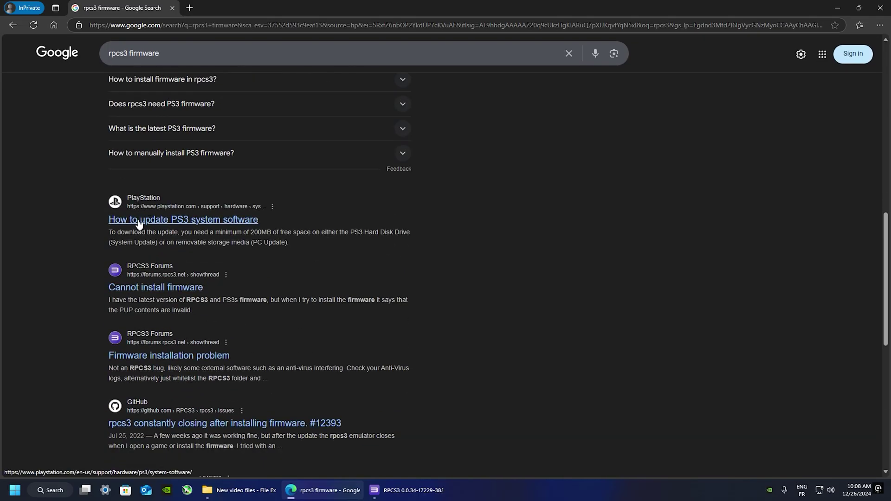
click(229, 223)
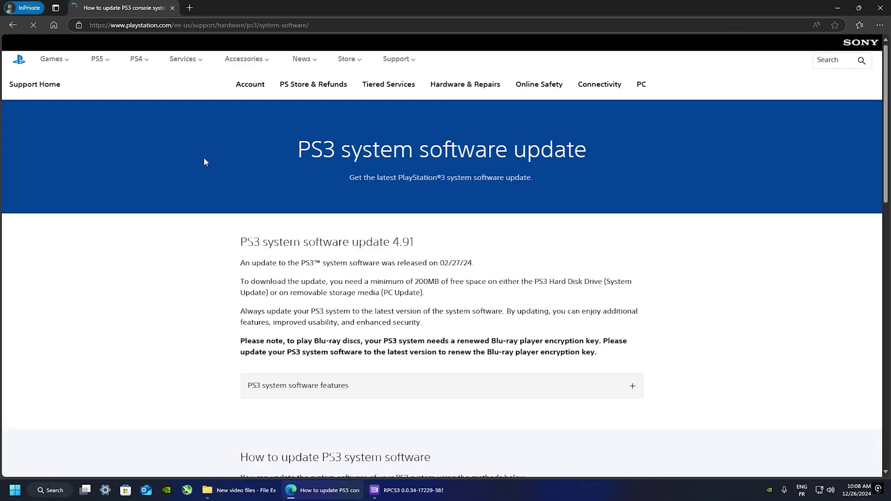
Step: Find How to reinstall PS3 system software and expand the Reinstall using a computer section
scroll(204, 157, down, 2)
scroll(205, 162, down, 7)
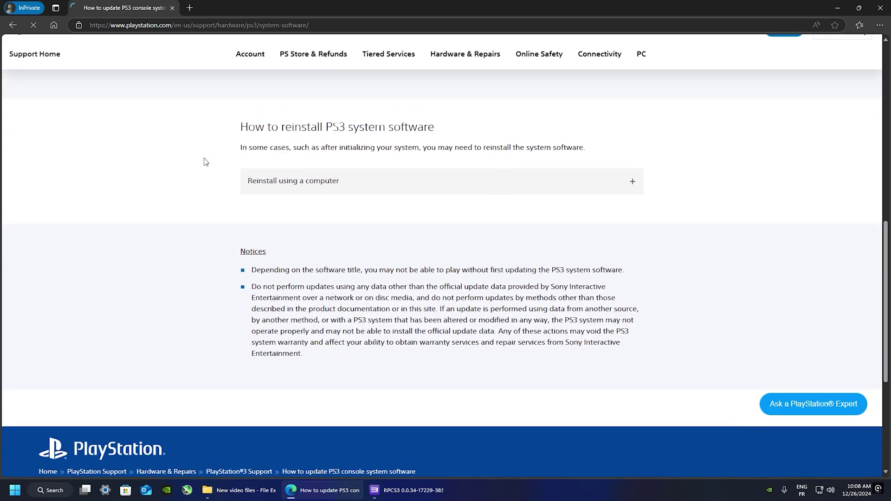
drag(220, 192, 438, 195)
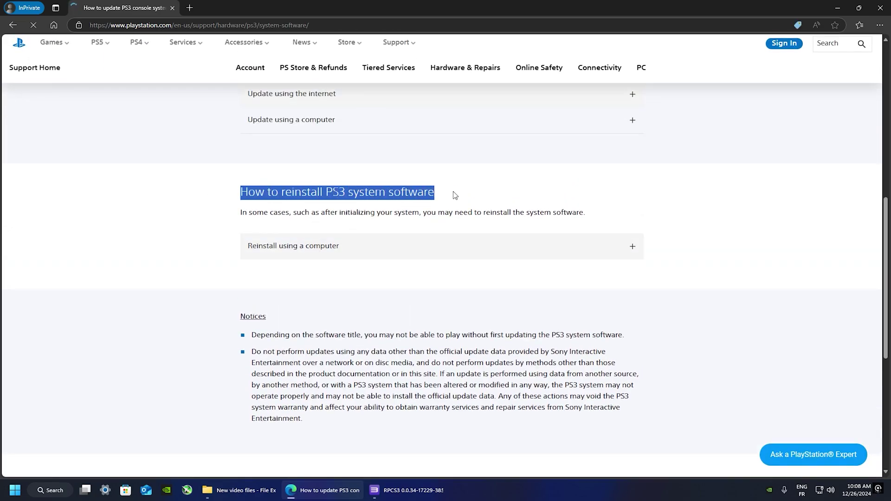
scroll(215, 348, down, 13)
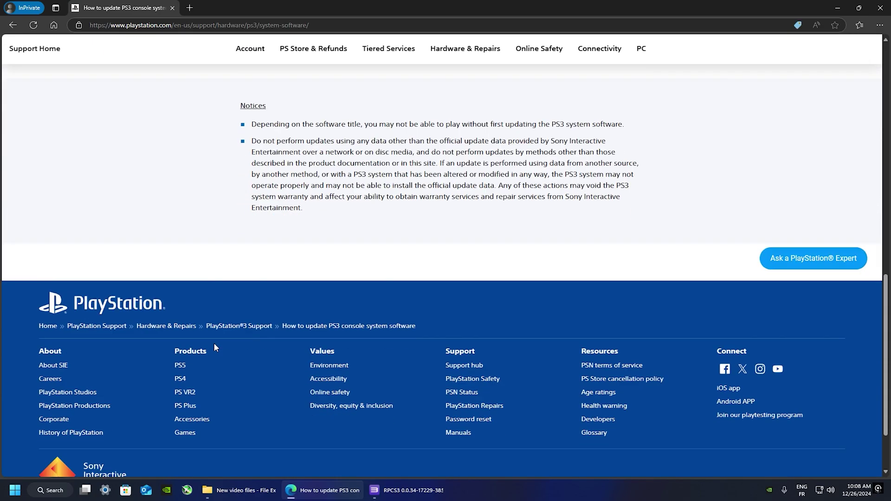
scroll(215, 348, up, 6)
drag(242, 268, 436, 268)
click(448, 268)
click(302, 328)
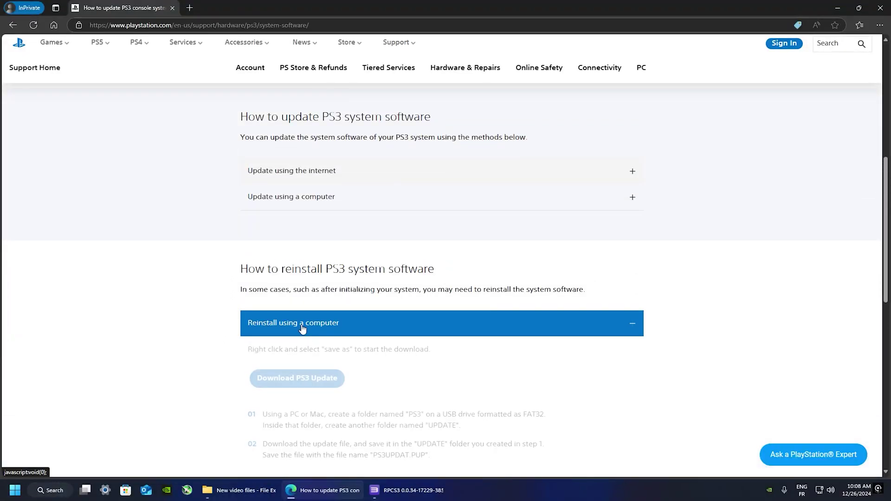
scroll(302, 342, down, 1)
Step: Download and save PS3UPDAT.PUP, proceeding past the insecure-connection warning
click(302, 342)
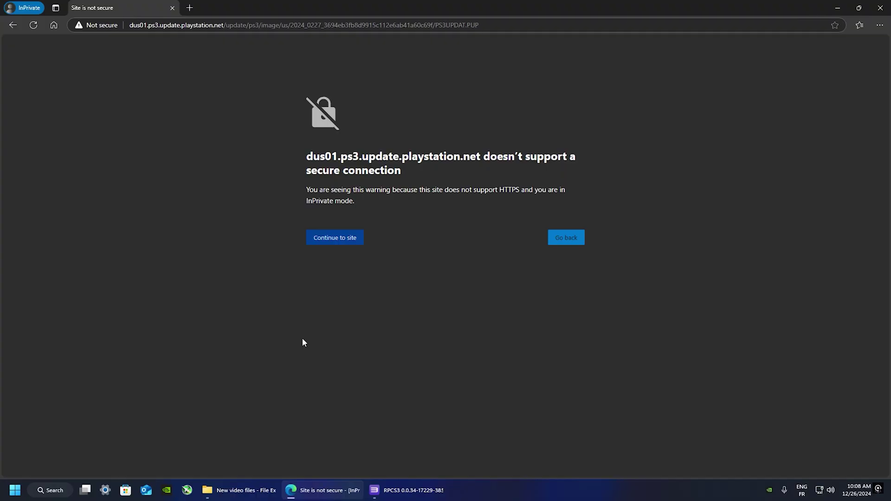
click(331, 245)
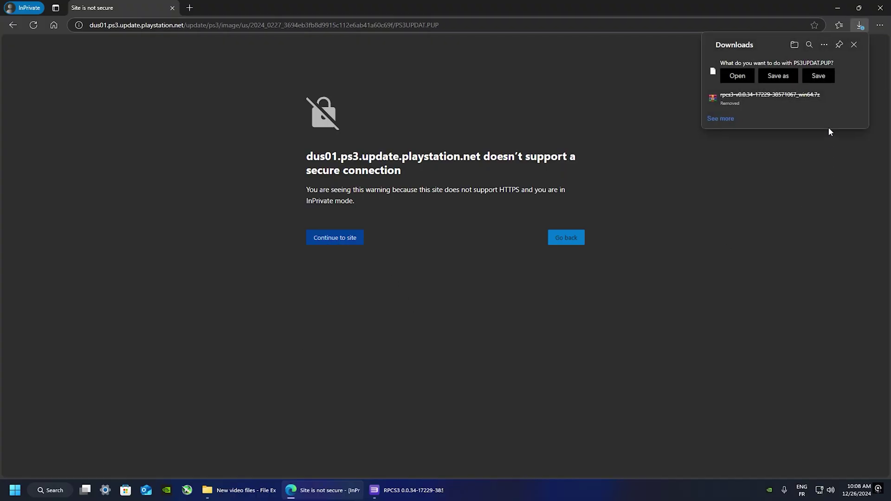
click(819, 77)
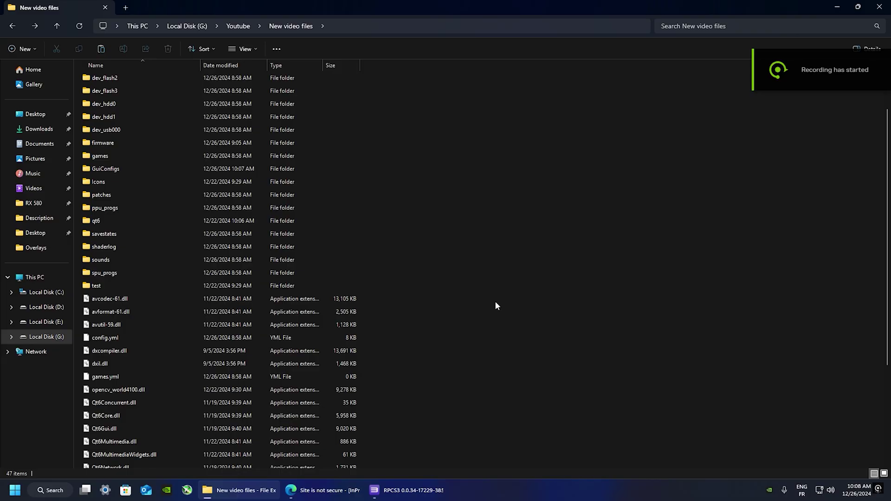
Step: Paste PS3UPDAT.PUP into the RPCS3 firmware folder
right_click(377, 190)
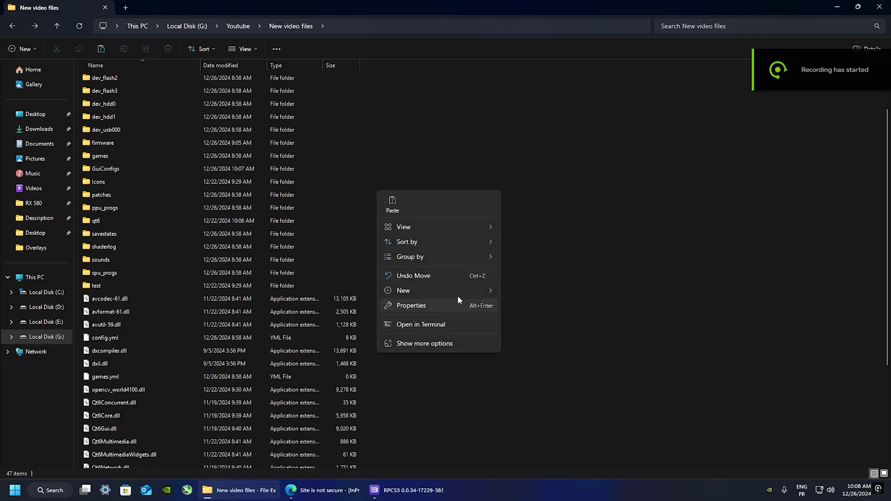
mouse_move(504, 296)
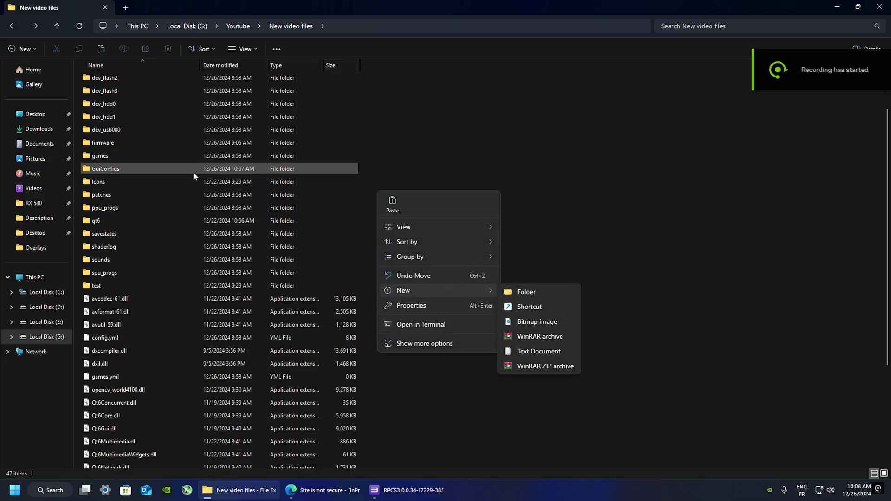
click(105, 144)
scroll(106, 145, down, 4)
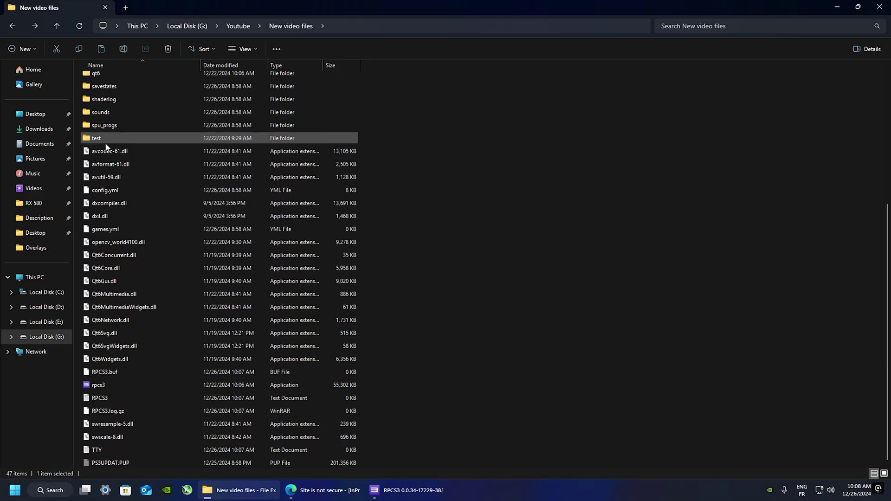
scroll(116, 153, up, 6)
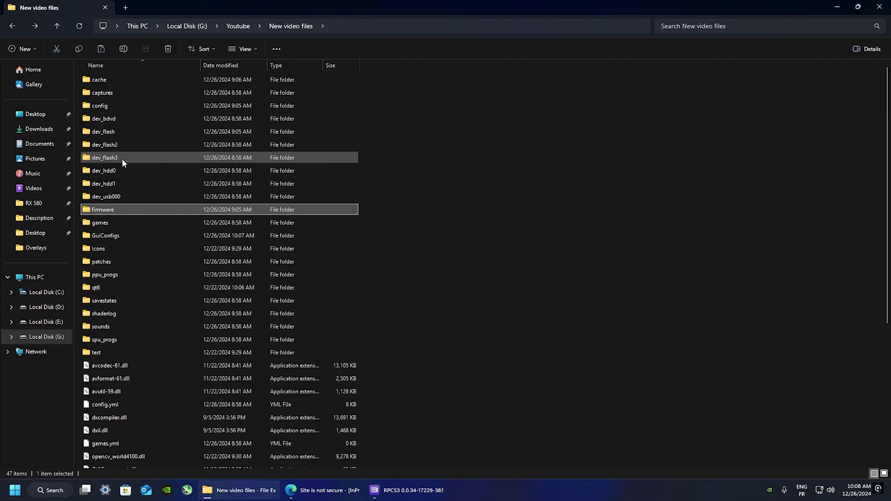
double_click(131, 211)
key(ctrl+v)
click(456, 217)
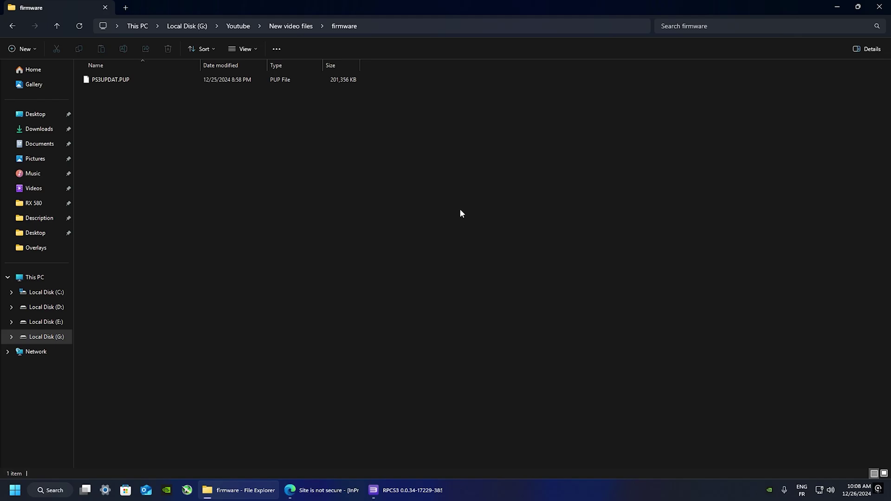
Step: Go back to the RPCS3 folder and launch rpcs3.exe
key(alt+Left)
click(284, 397)
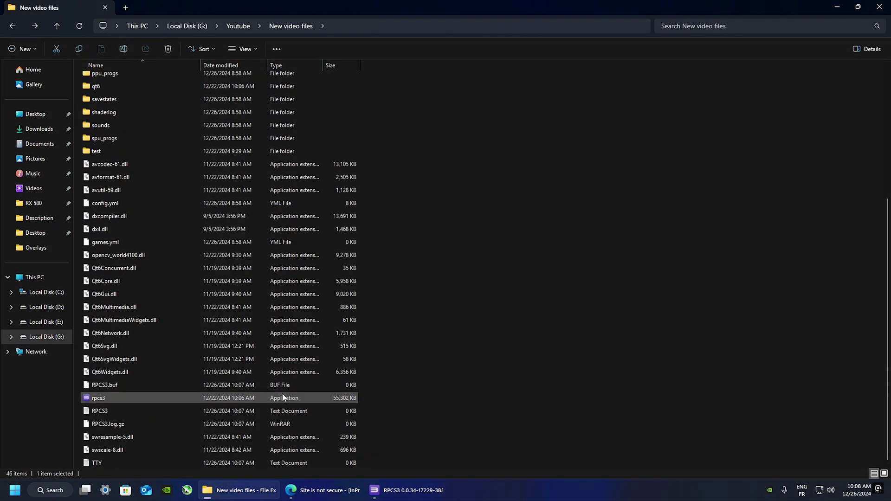
double_click(284, 398)
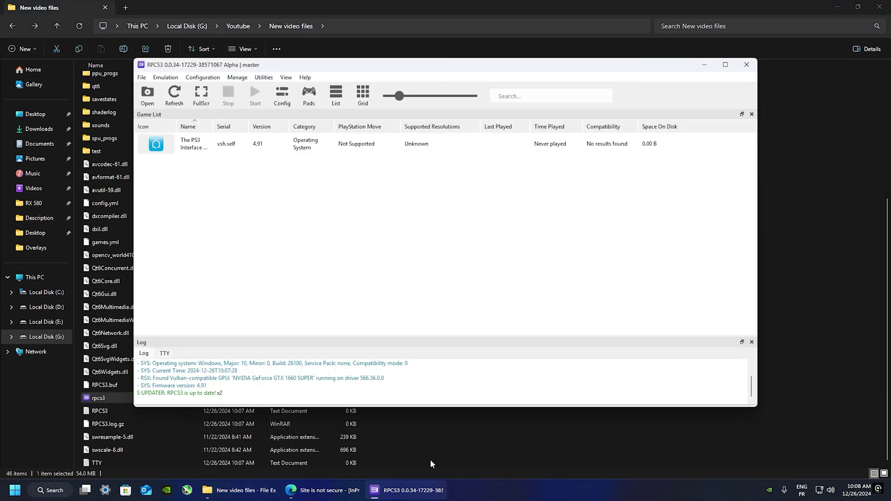
Step: Install firmware from PS3UPDAT.PUP via File > Install Firmware, overwriting the existing 4.91
click(142, 78)
click(190, 167)
click(249, 147)
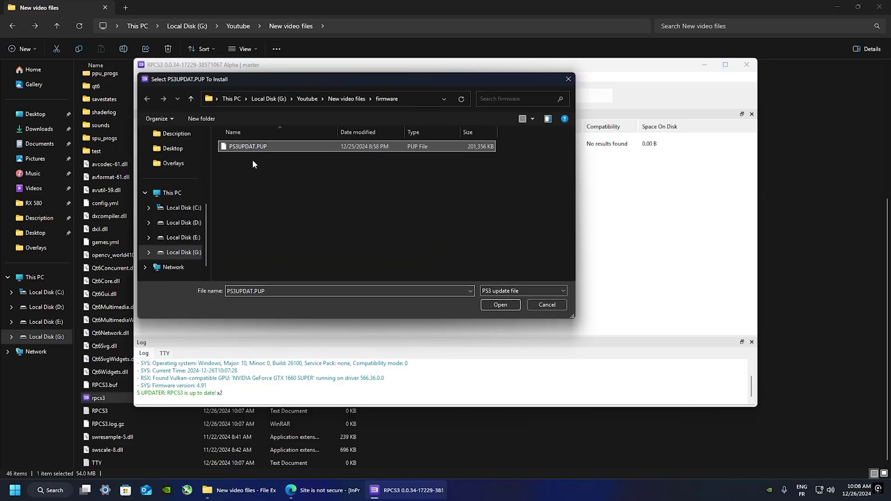
click(499, 305)
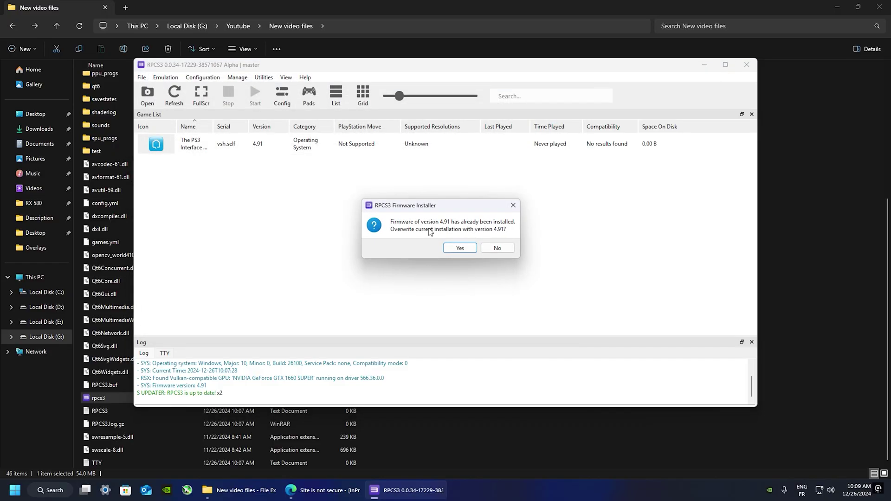
click(461, 246)
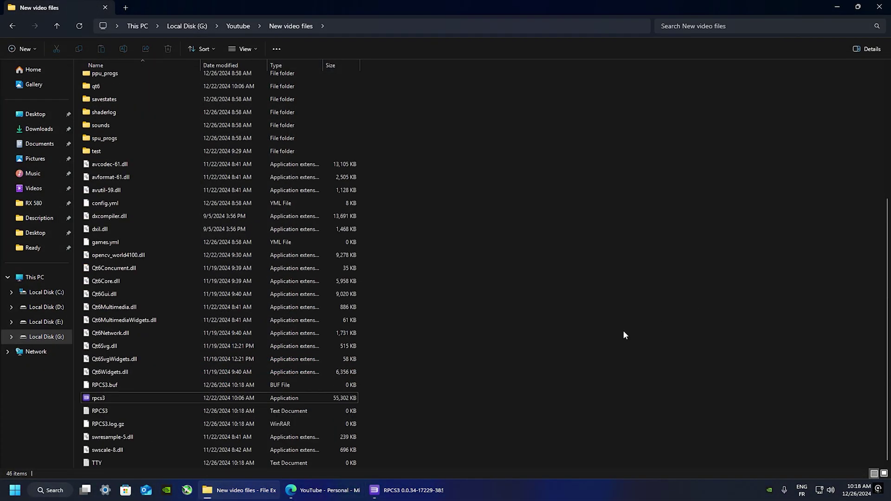
scroll(202, 380, up, 5)
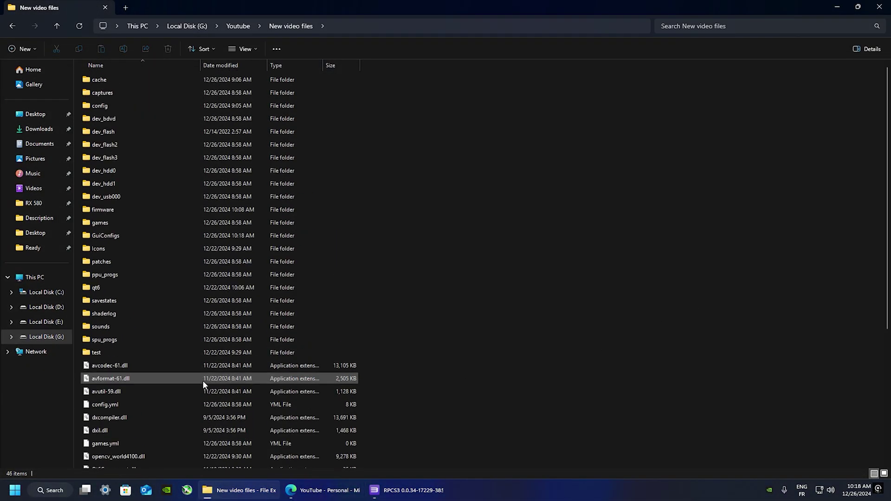
Step: Open the emulator's games folder, reposition the RPCS3 window and bring up the Add Game options
double_click(220, 223)
drag(690, 291, 338, 239)
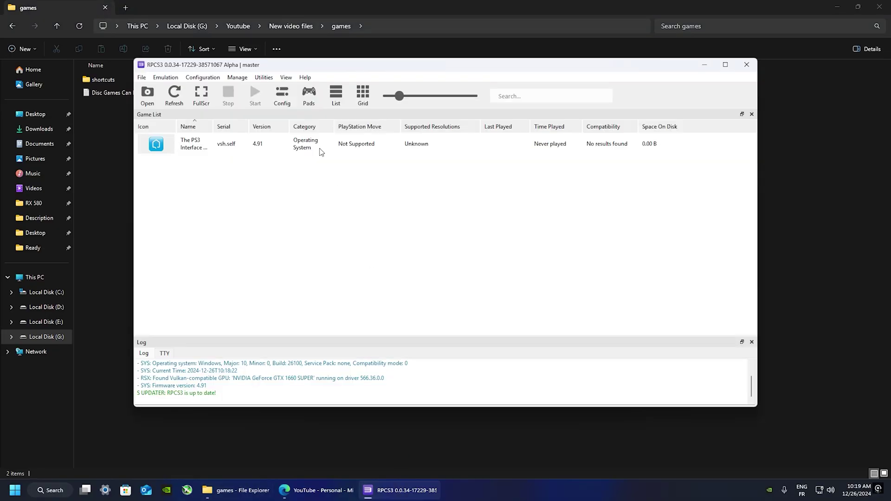
drag(245, 66, 255, 110)
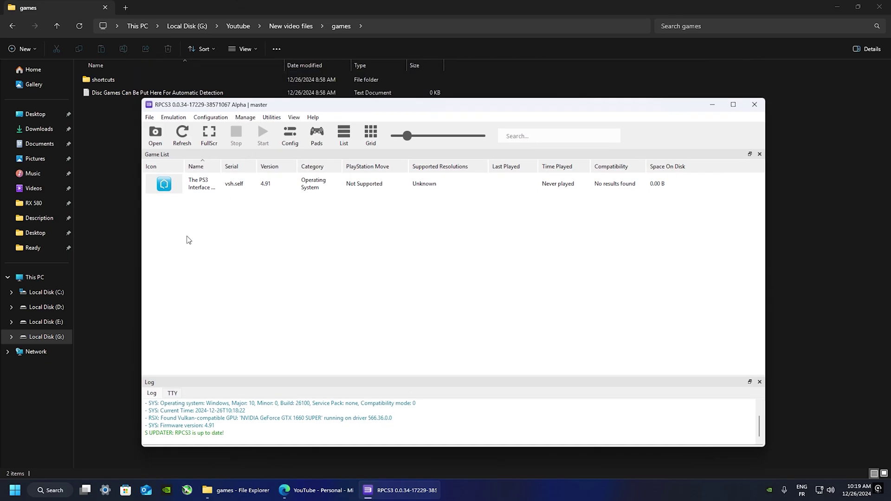
click(149, 118)
mouse_move(167, 123)
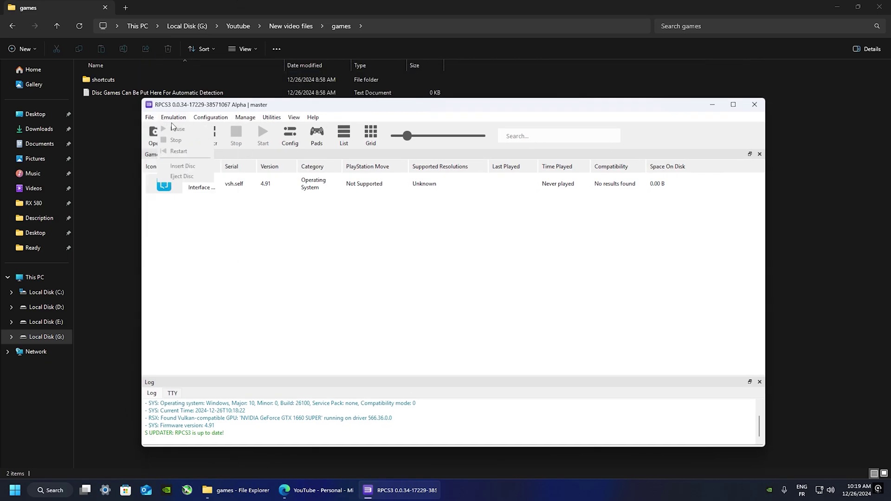
Step: Add Uncharted: Drake's Fortune to the library, then join the RPCS3 Discord server from rpcs3.net
click(176, 184)
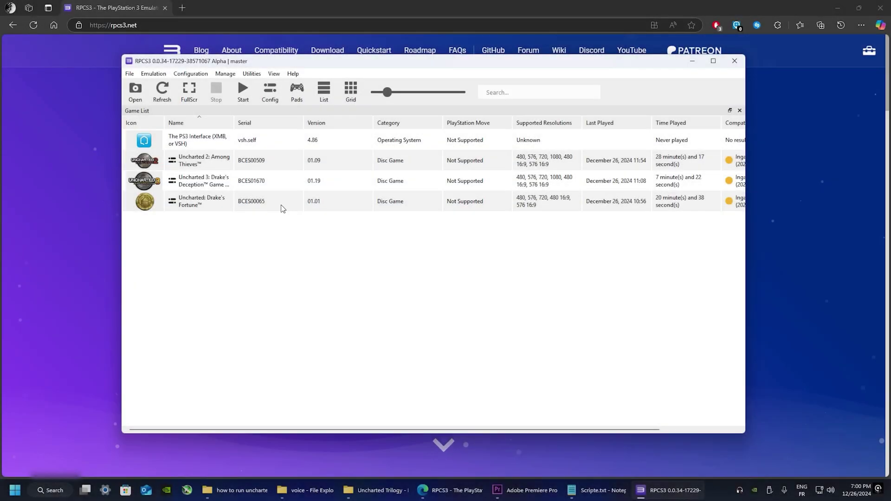
click(278, 206)
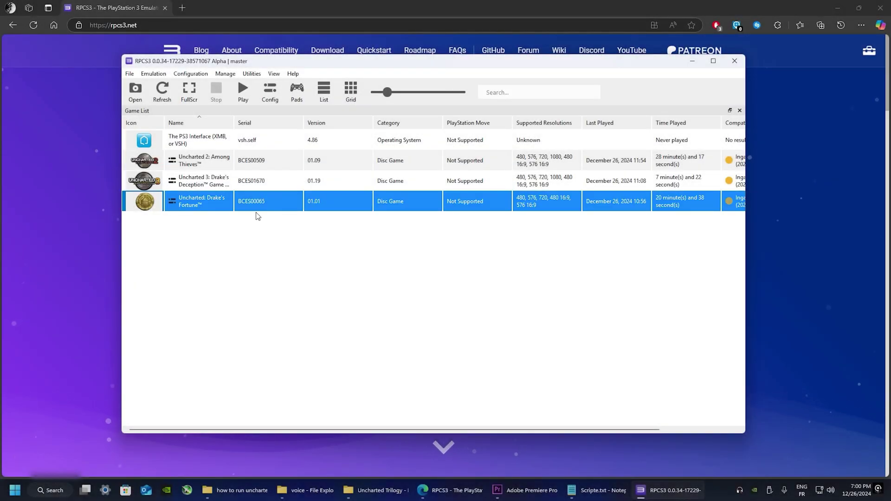
click(802, 204)
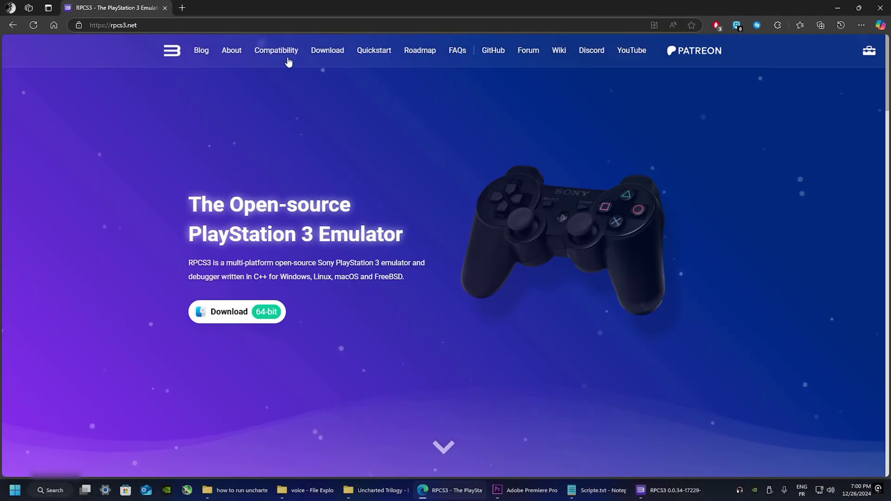
click(590, 52)
click(481, 349)
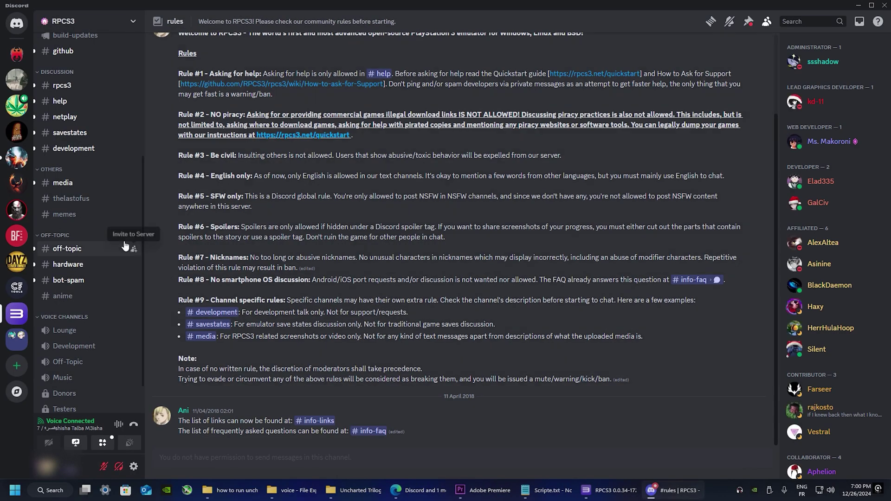
Step: Copy the serial of Uncharted: Drake's Fortune from RPCS3's game list
click(611, 492)
right_click(206, 202)
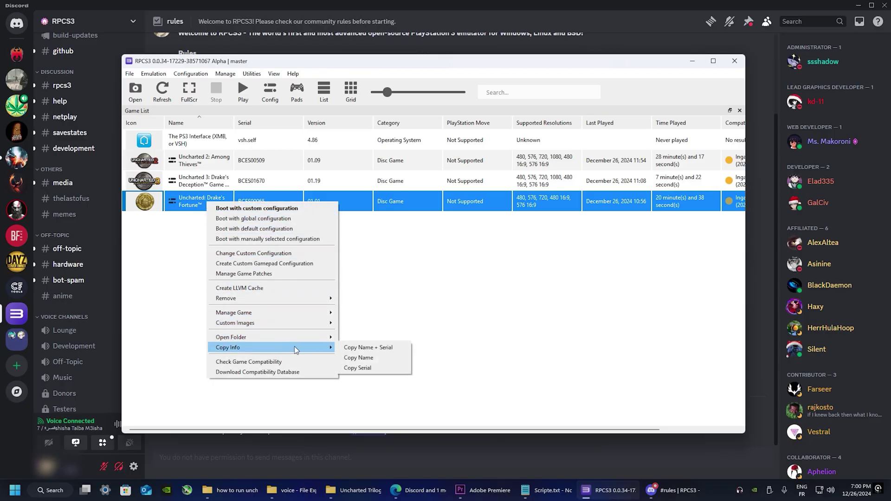
click(369, 367)
Step: In Discord's bot-spam channel, copy the example '!psn check updates' command text
click(275, 446)
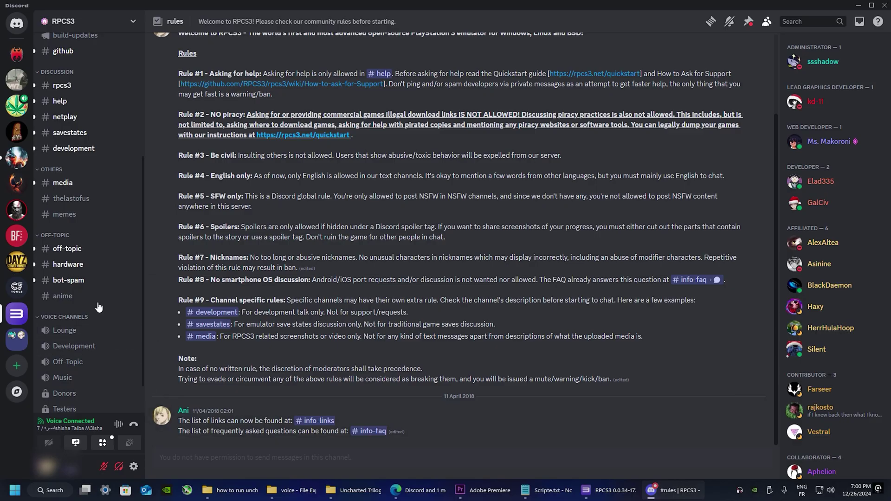
mouse_move(91, 250)
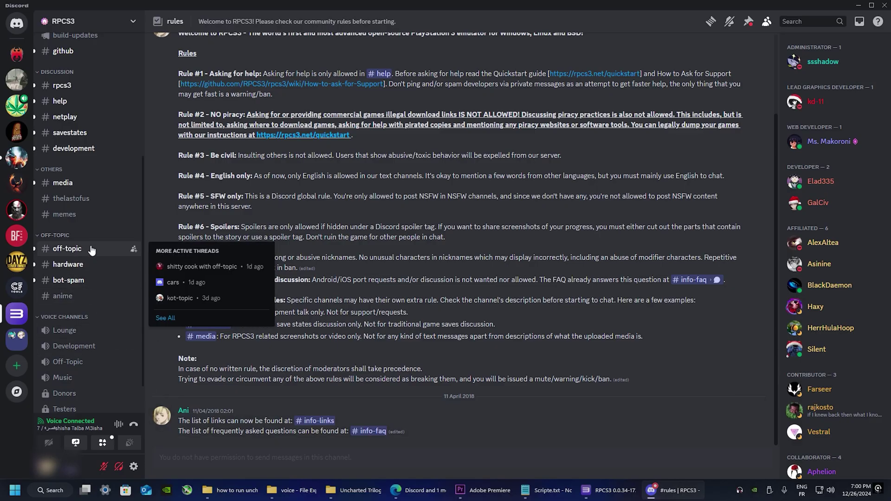
click(90, 280)
scroll(275, 366, down, 20)
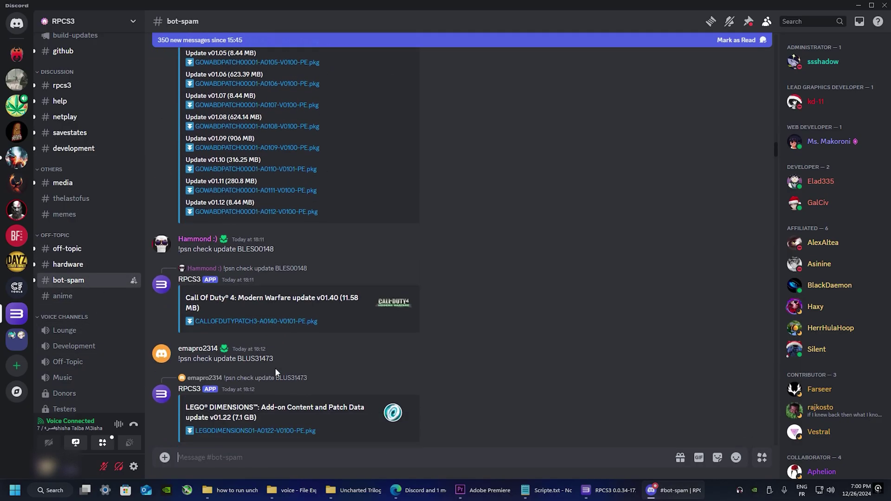
scroll(482, 391, down, 15)
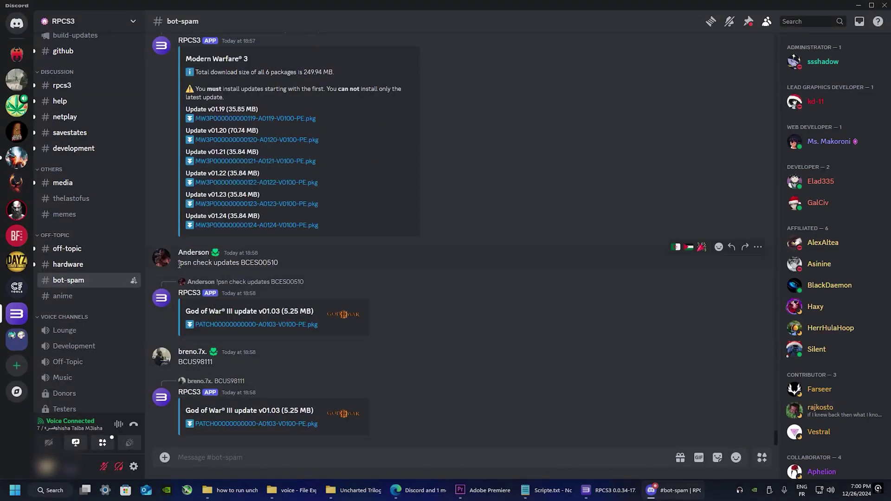
drag(184, 264, 233, 266)
right_click(237, 264)
click(250, 268)
Step: Paste the command with serial BCES00065 into the message box and send it
click(314, 457)
right_click(314, 457)
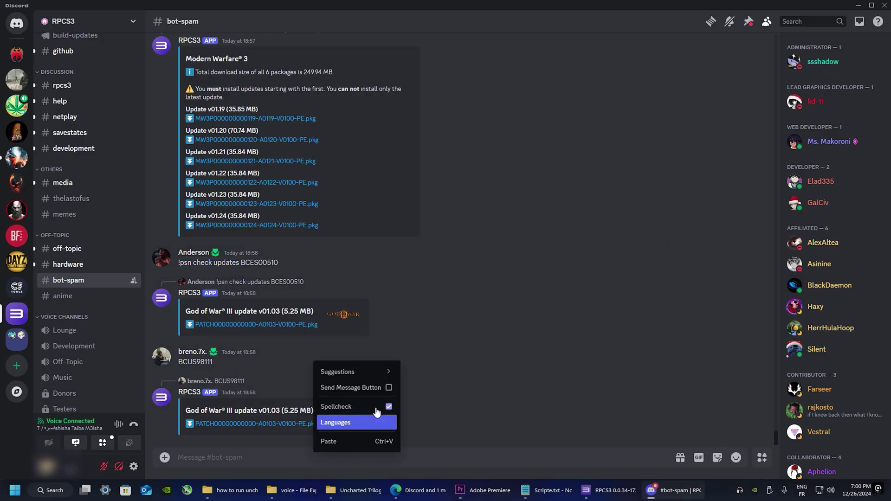
click(343, 443)
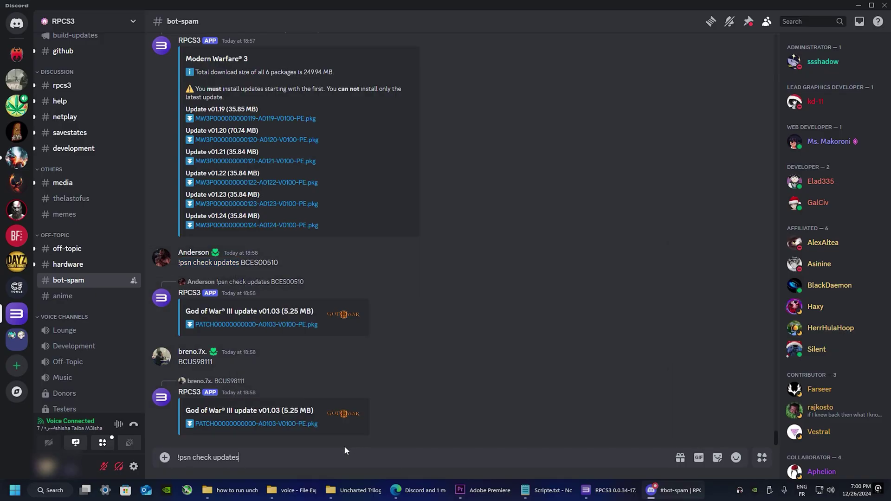
right_click(311, 458)
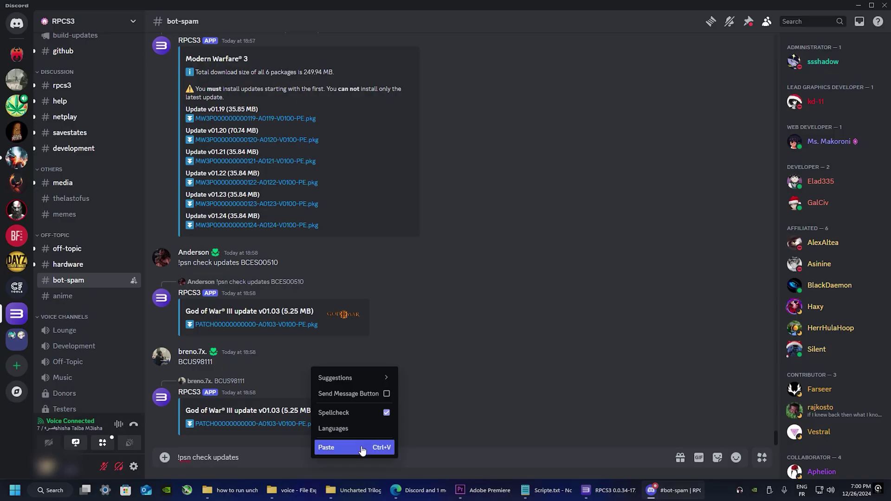
click(295, 456)
double_click(294, 456)
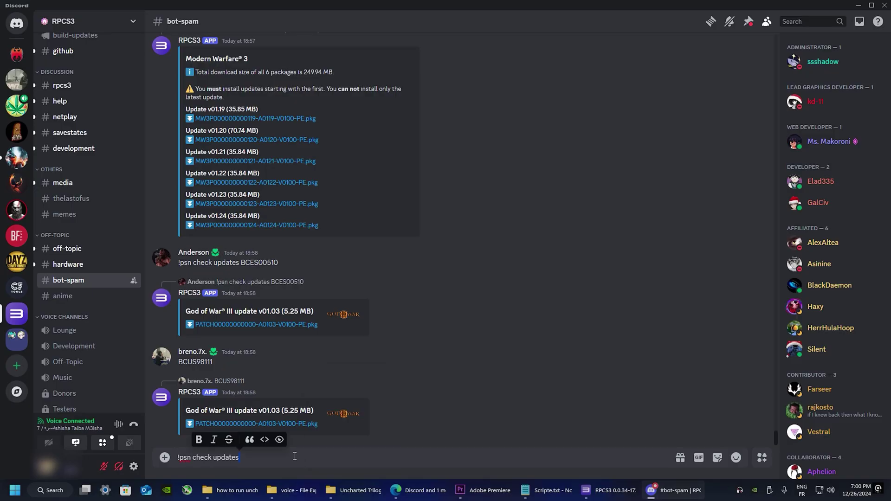
key(super+v)
key(Down)
key(Return)
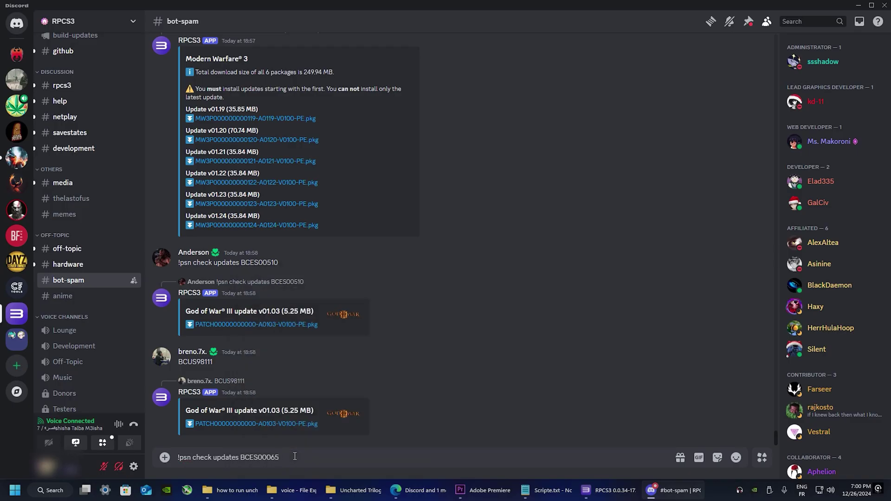
key(Return)
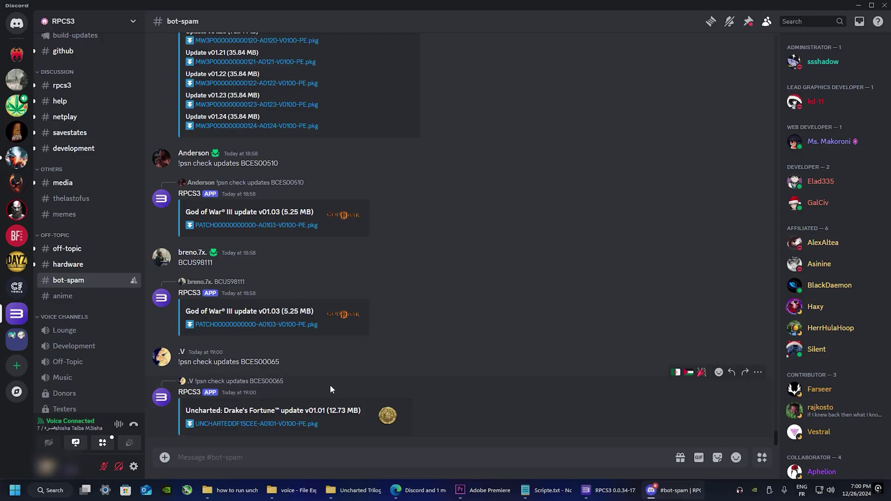
Step: Download the Uncharted v01.01 update PKG despite the warning and show it in Downloads
click(289, 431)
click(482, 277)
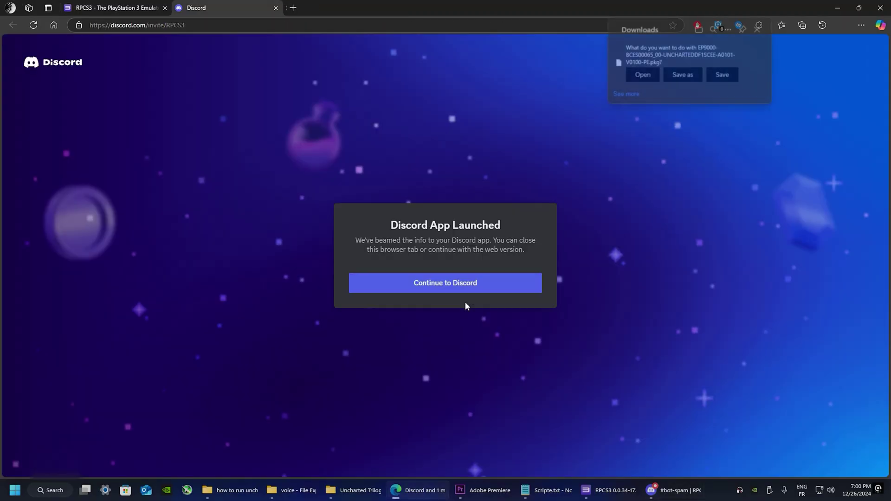
click(799, 91)
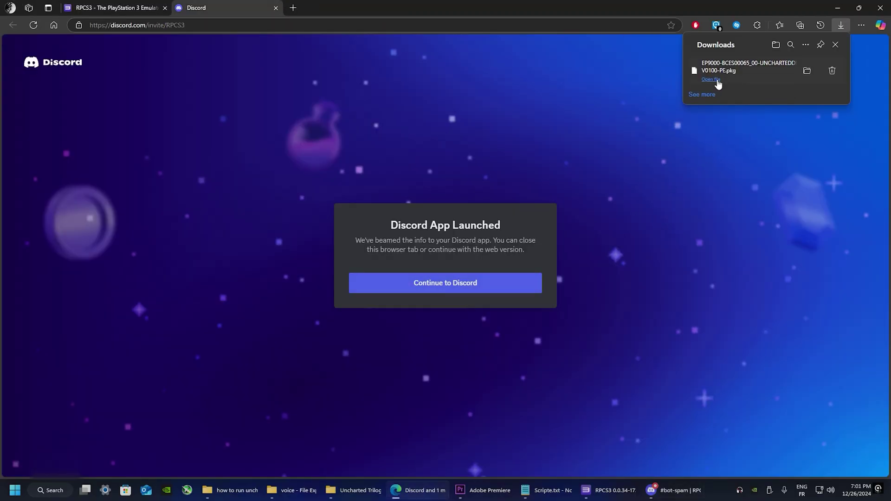
click(717, 81)
click(806, 70)
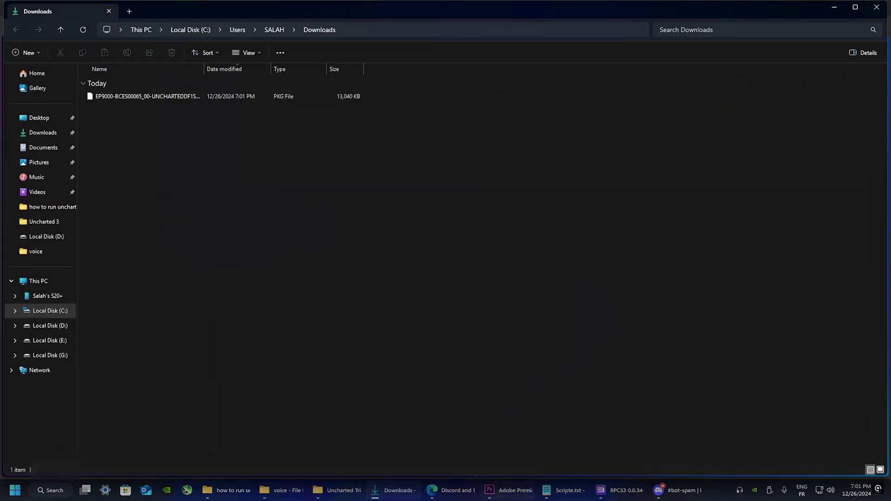
Step: Drop the v01.01 PKG onto RPCS3's game list, confirm installation, then open Gamepad Settings
click(619, 490)
drag(402, 64, 539, 75)
drag(188, 96, 396, 281)
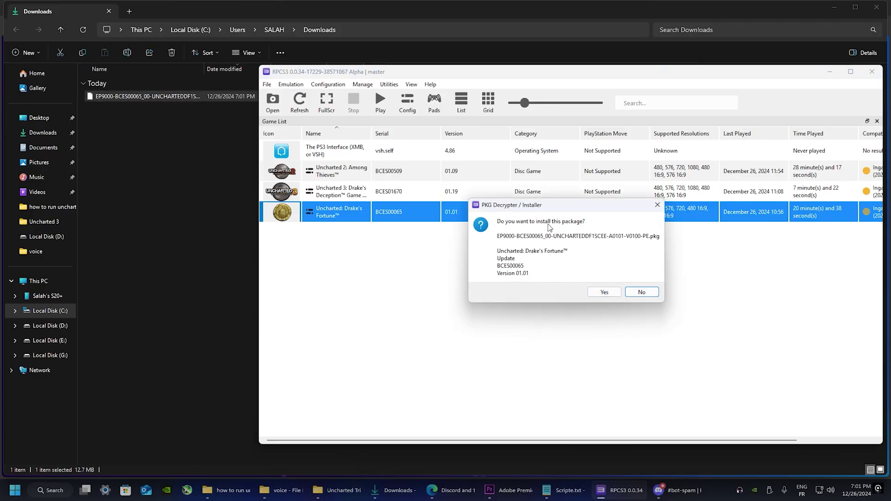
click(604, 291)
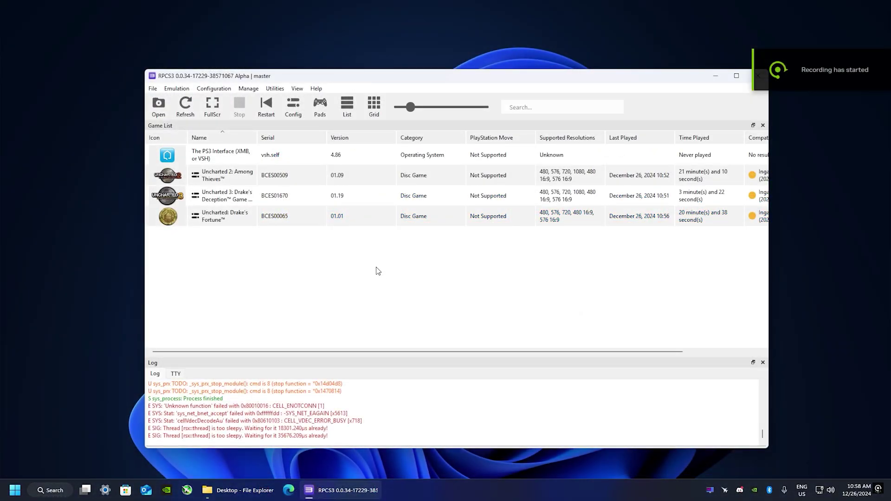
click(320, 106)
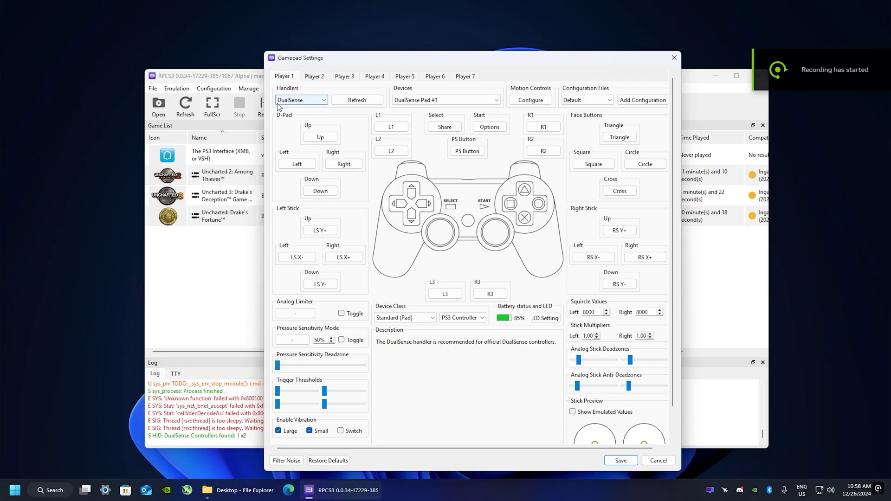
Step: Set Player 1 to the DualSense handler with DualSense Pad #1 and save
click(306, 98)
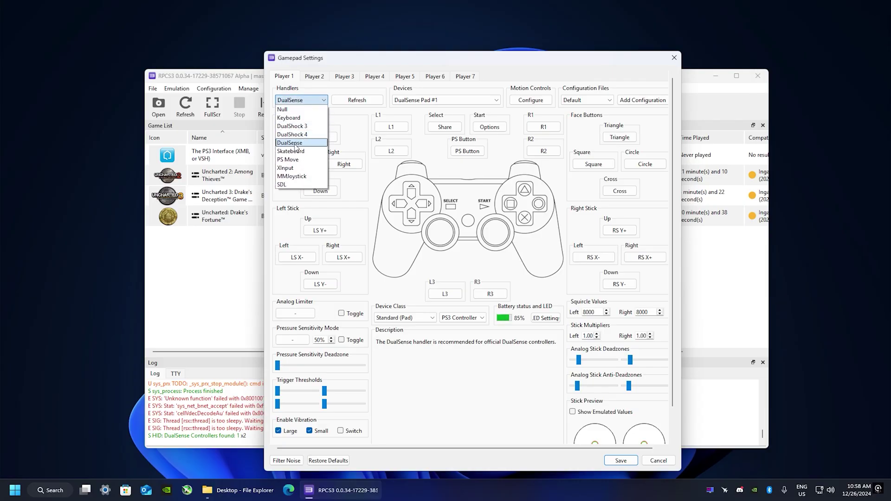
click(296, 143)
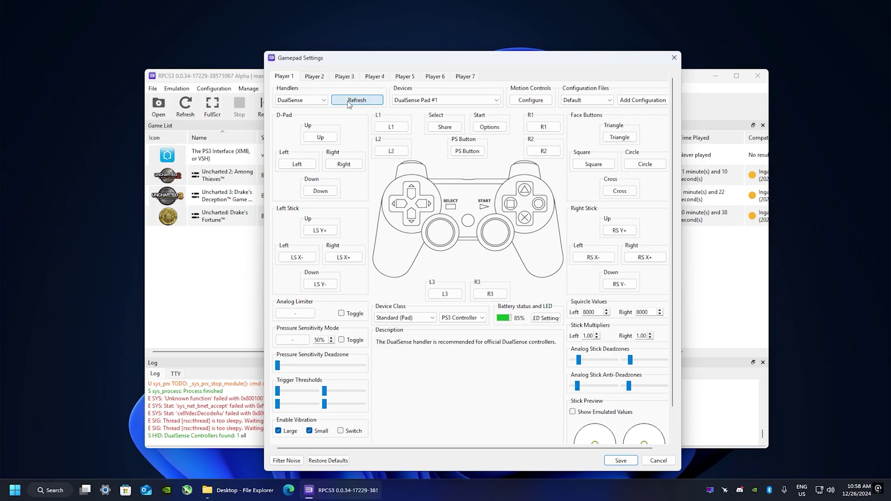
click(306, 99)
click(295, 142)
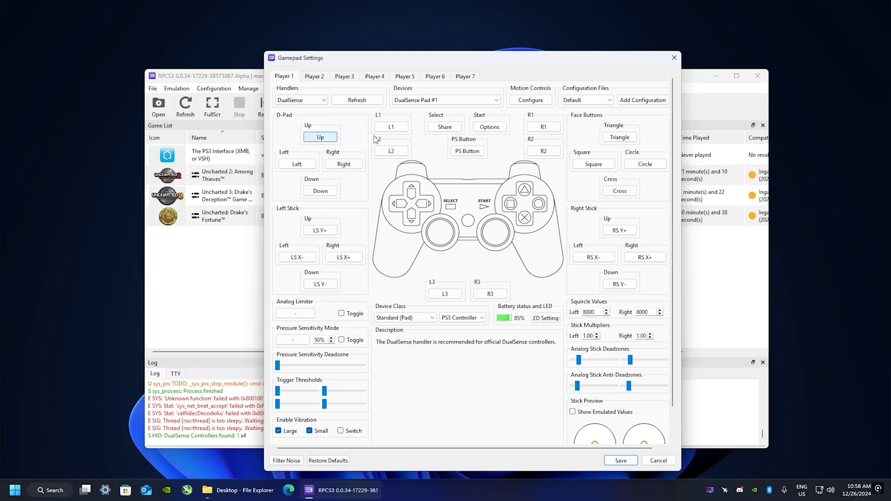
click(431, 100)
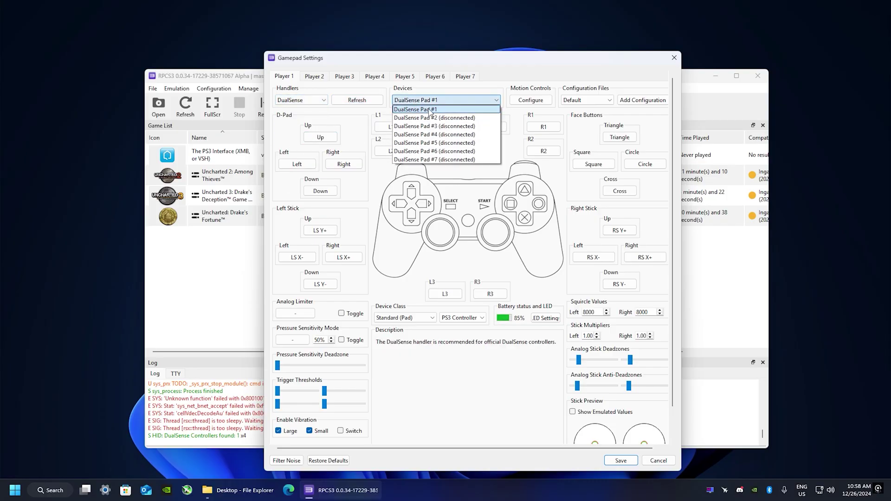
click(454, 112)
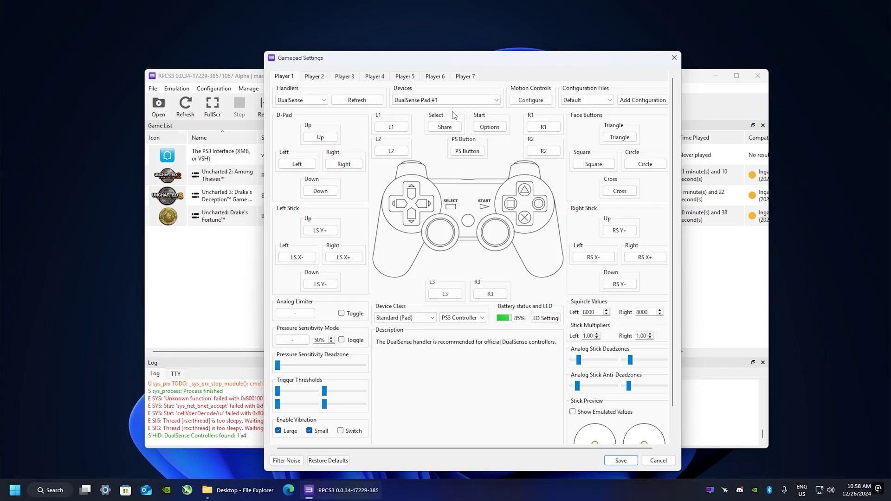
scroll(478, 234, down, 2)
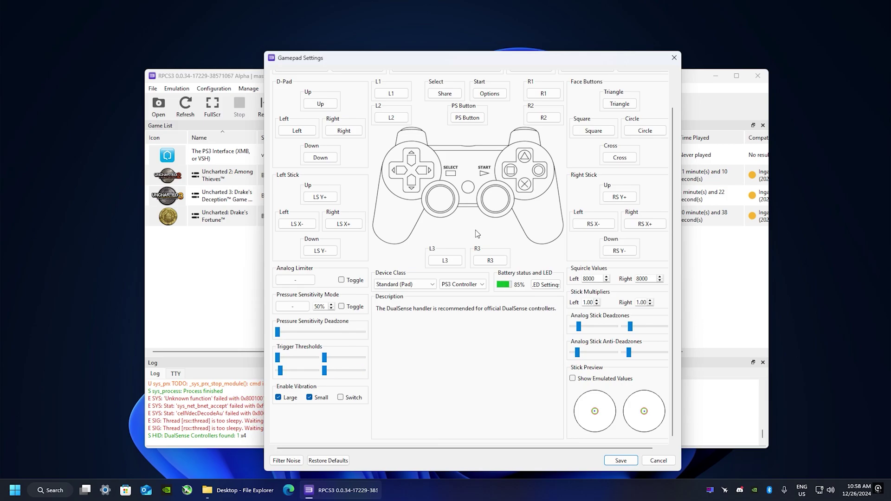
scroll(477, 234, up, 2)
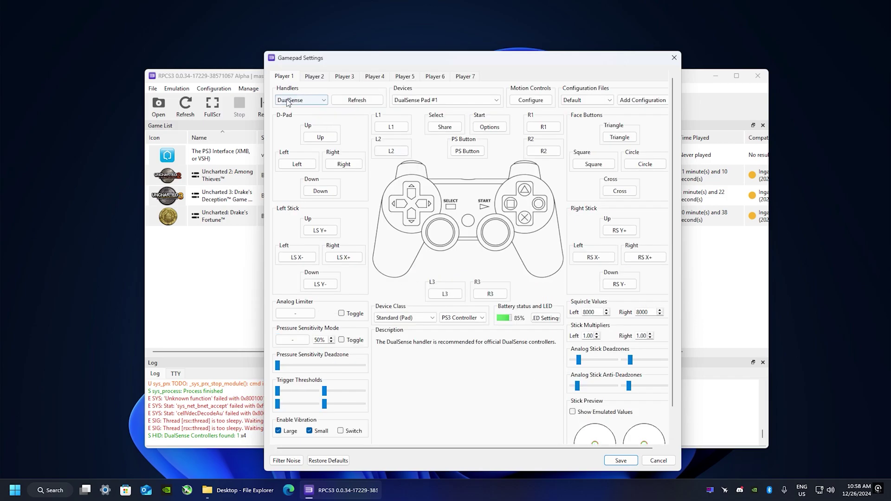
click(622, 461)
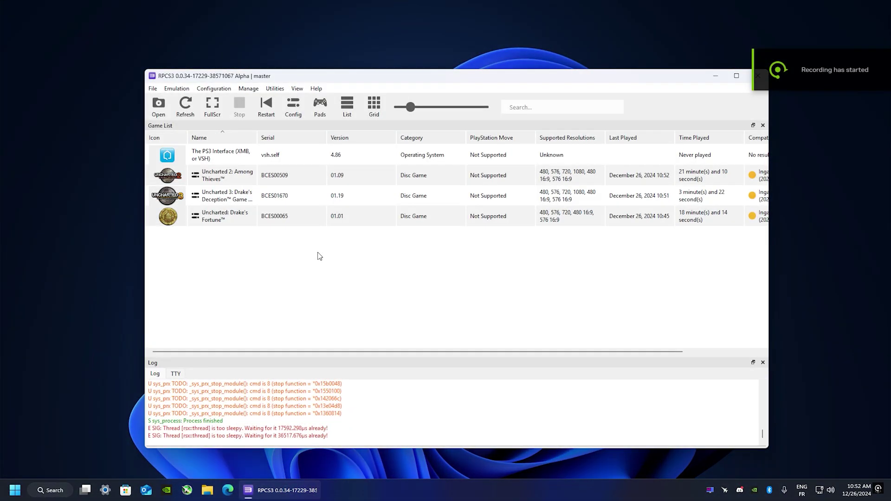
Step: Open the Patch Manager for Uncharted: Drake's Fortune
click(307, 215)
right_click(307, 216)
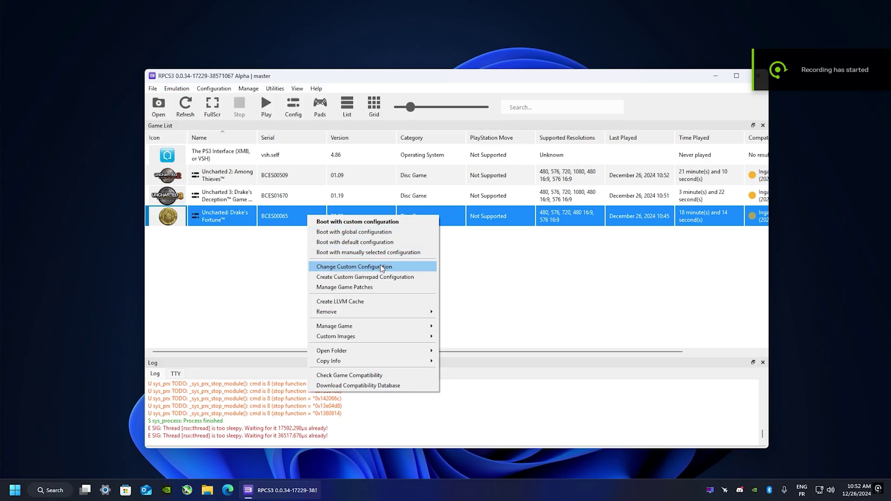
click(372, 288)
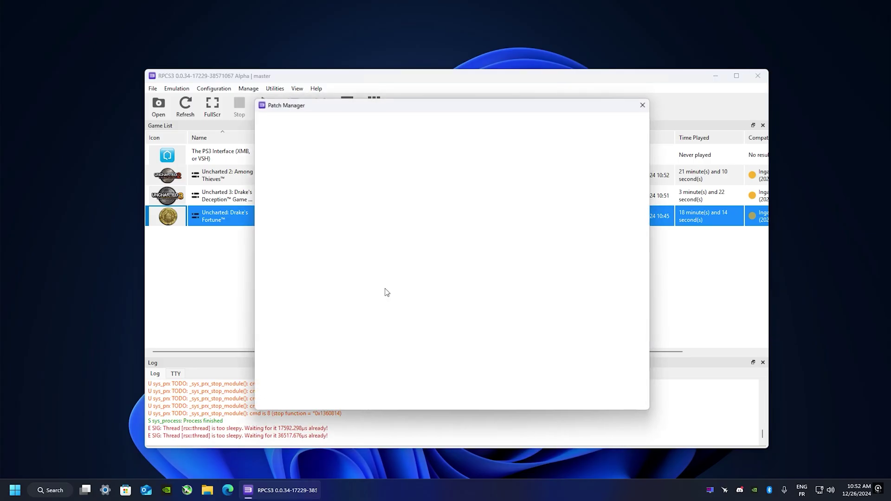
drag(457, 135, 487, 71)
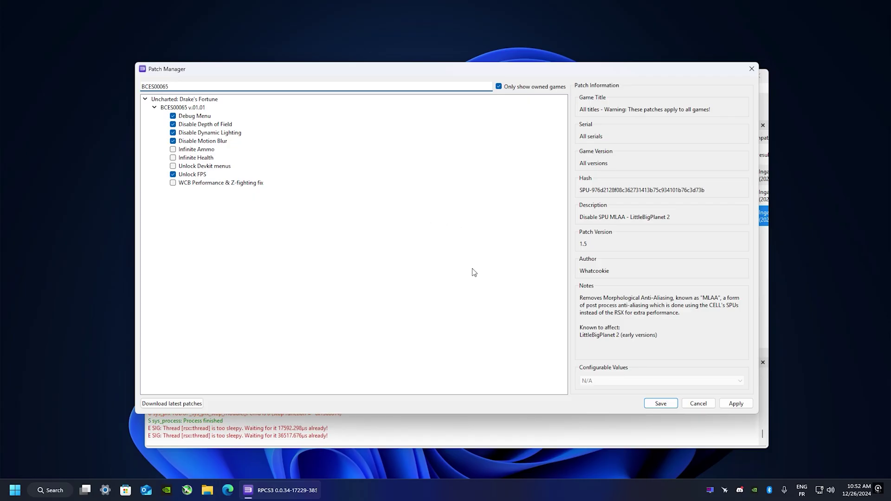
Step: Check for the latest patches, dismiss the up-to-date notice, then apply and save
click(189, 405)
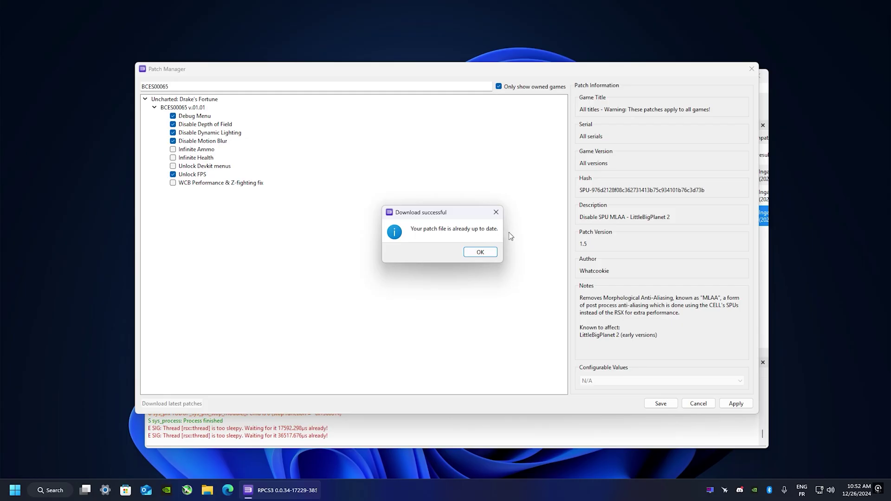
click(486, 252)
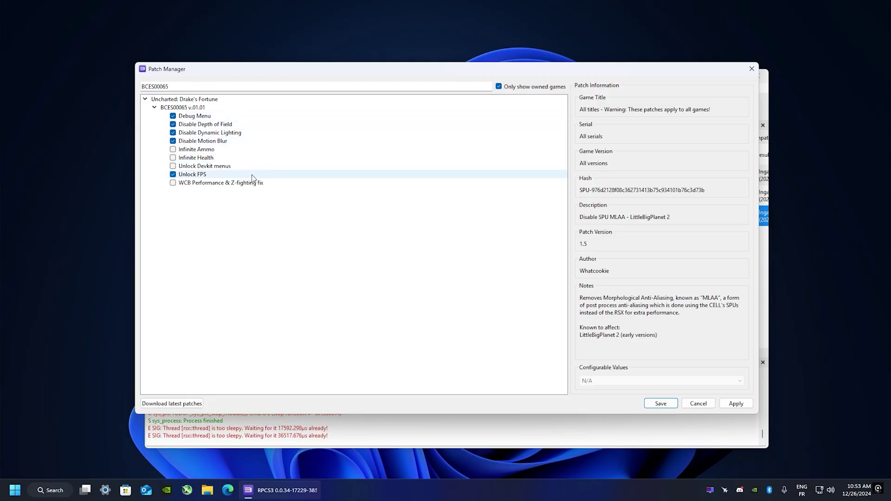
click(742, 406)
click(668, 405)
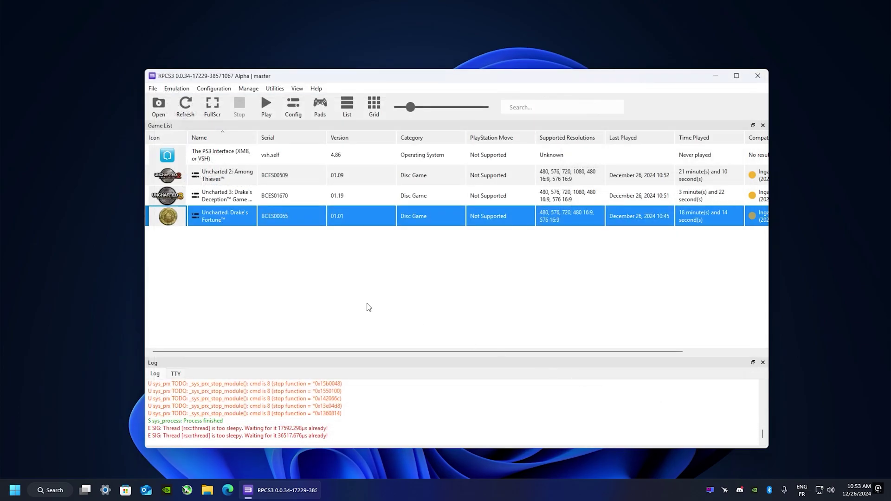
Step: Open Drake's Fortune's custom configuration, review the GPU settings and apply them
right_click(240, 216)
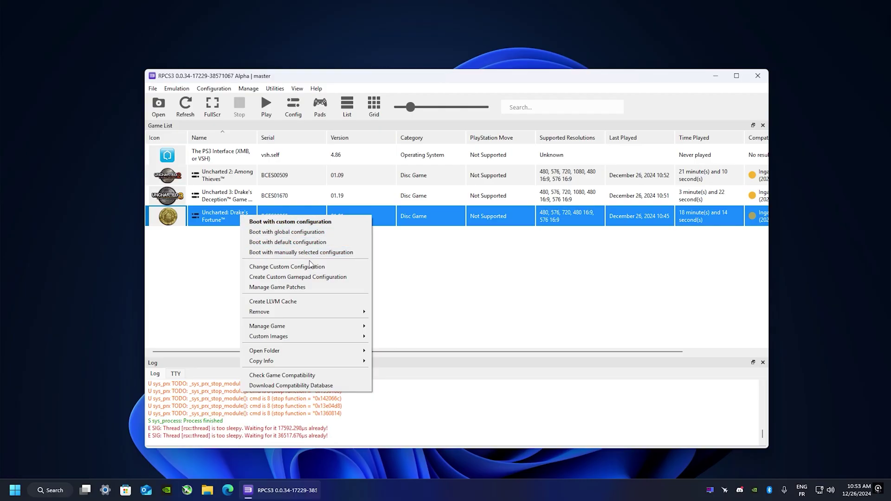
click(358, 268)
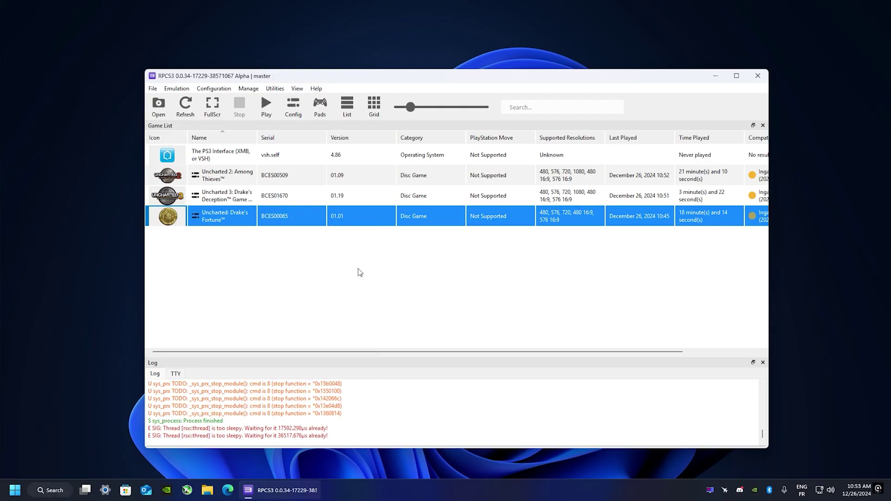
drag(454, 111, 337, 80)
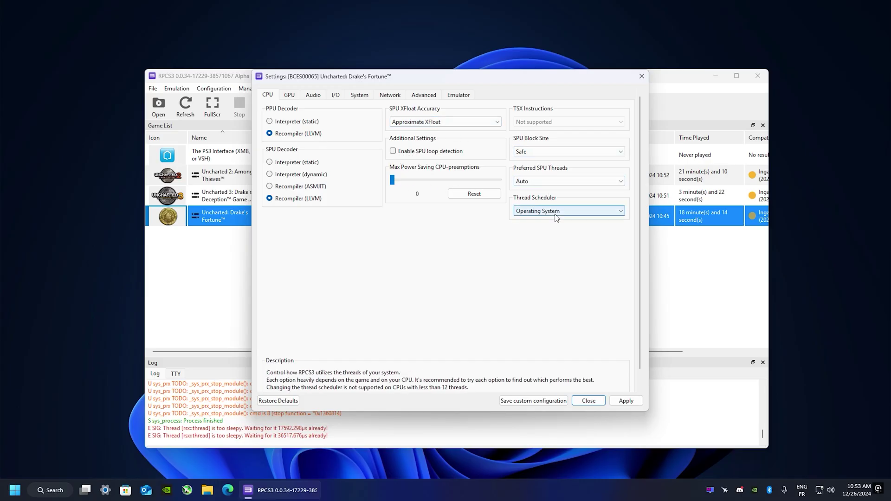
click(289, 95)
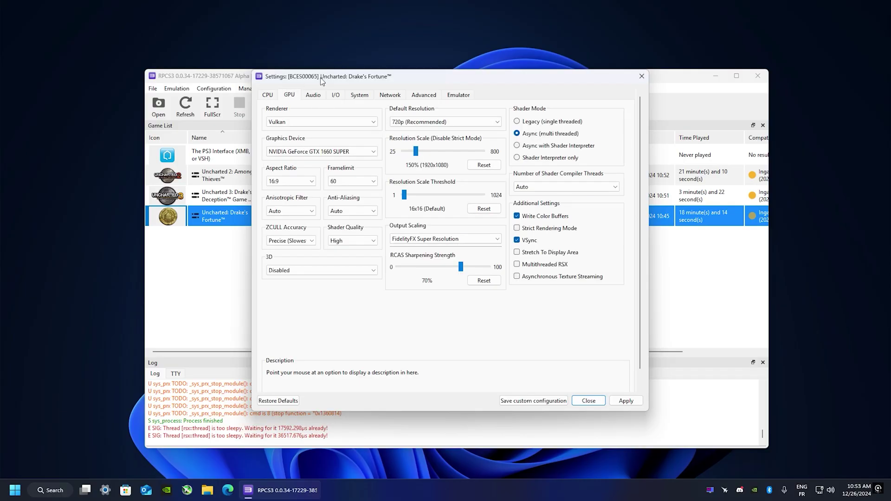
drag(321, 81, 327, 101)
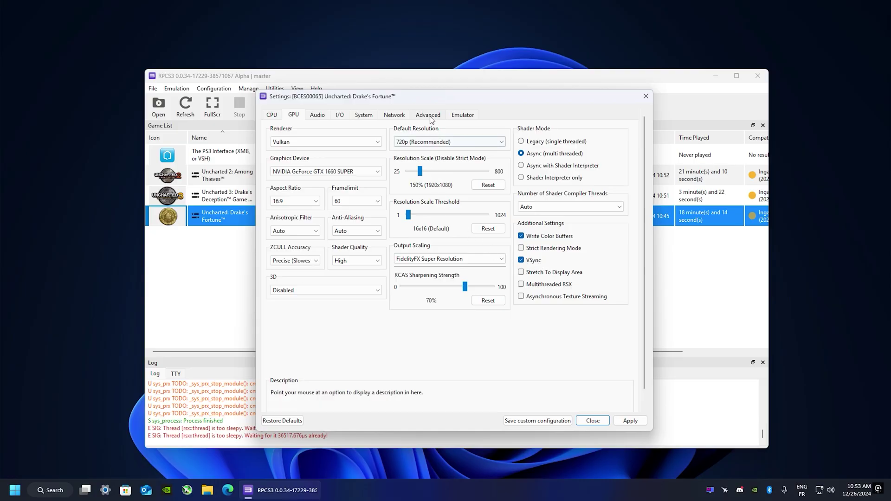
click(629, 421)
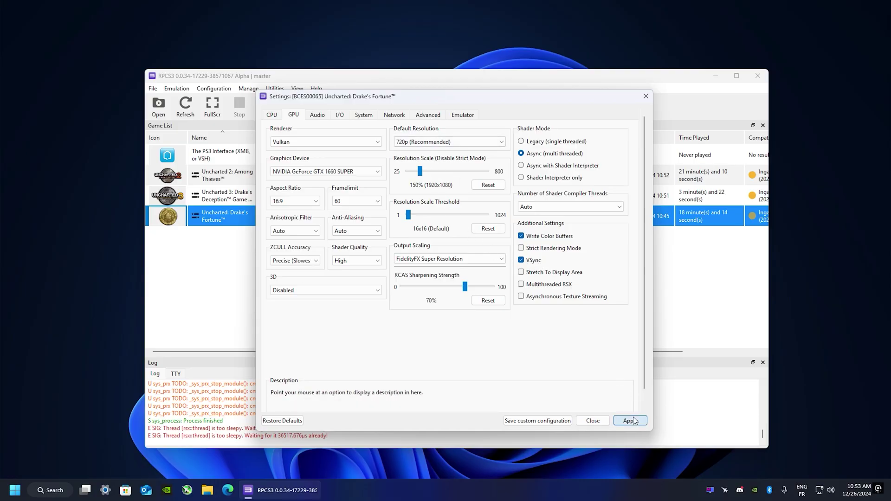
Step: Review the Advanced settings, apply them and save the custom configuration
click(431, 115)
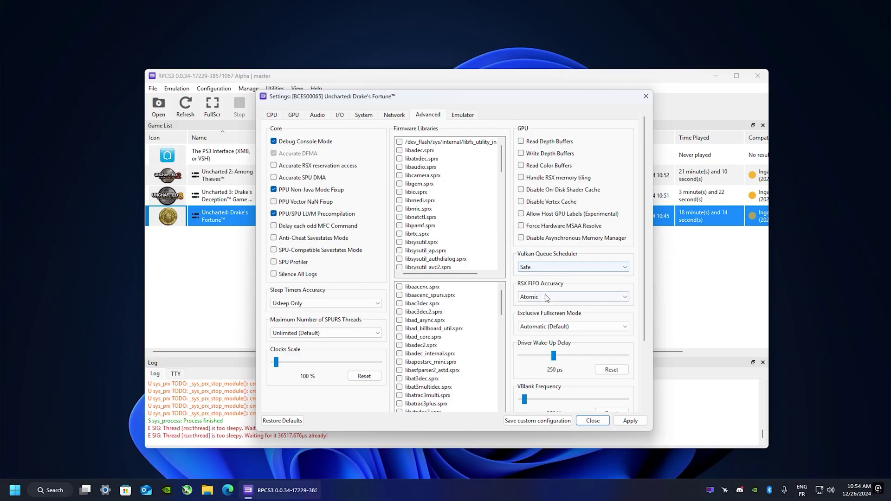
scroll(647, 345, down, 2)
scroll(648, 355, down, 2)
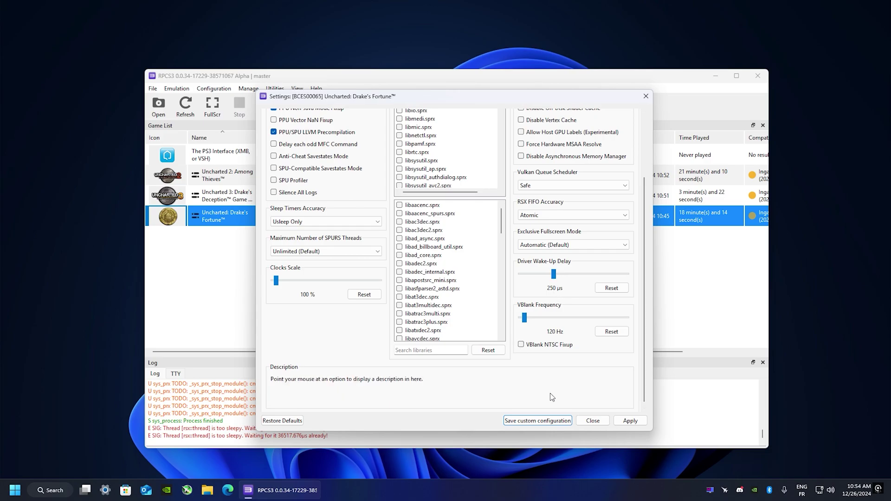
click(629, 421)
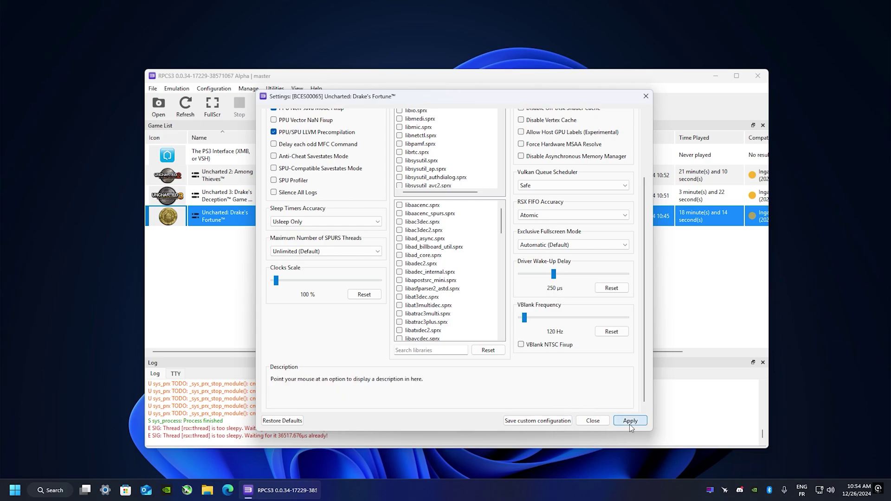
click(538, 421)
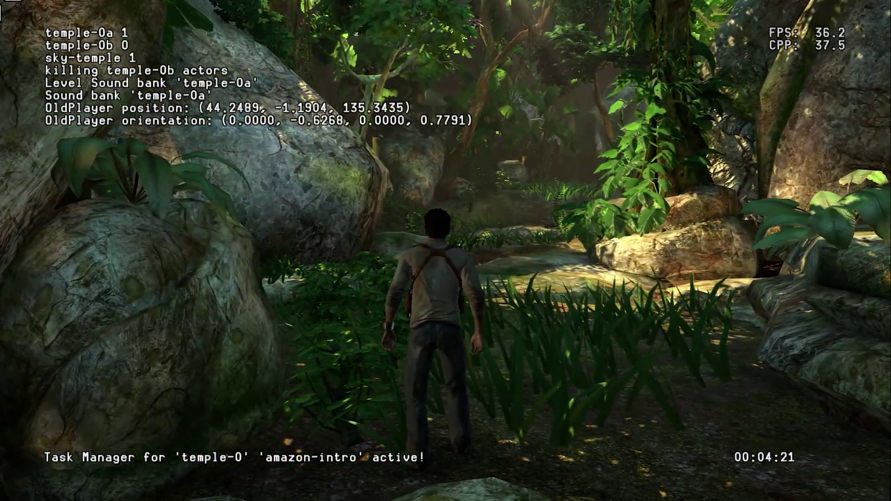
Step: Open the in-game Dev Menu and enter Rendering, stepping down through its options
key(Return)
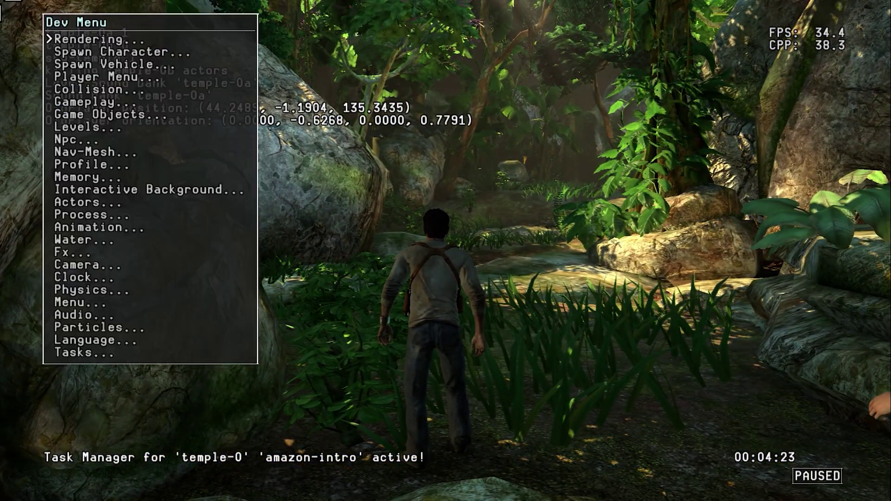
key(Down)
key(Down)
key(Down)
key(Up)
key(Up)
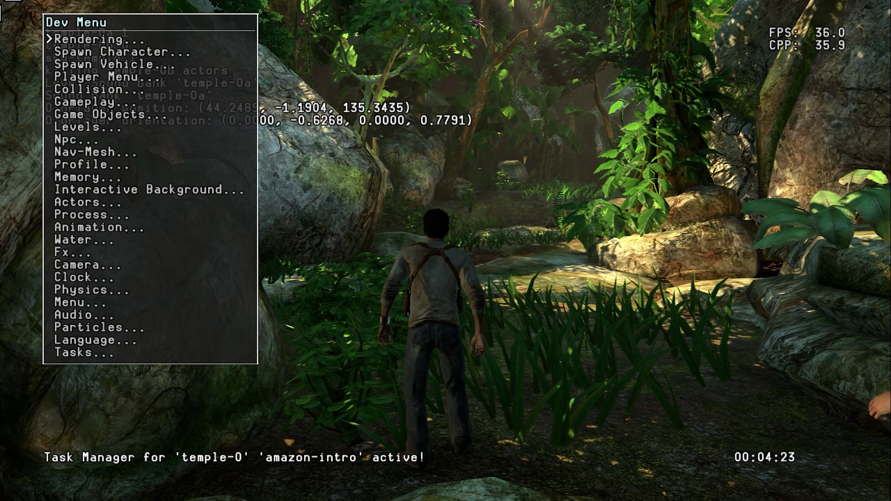
key(Return)
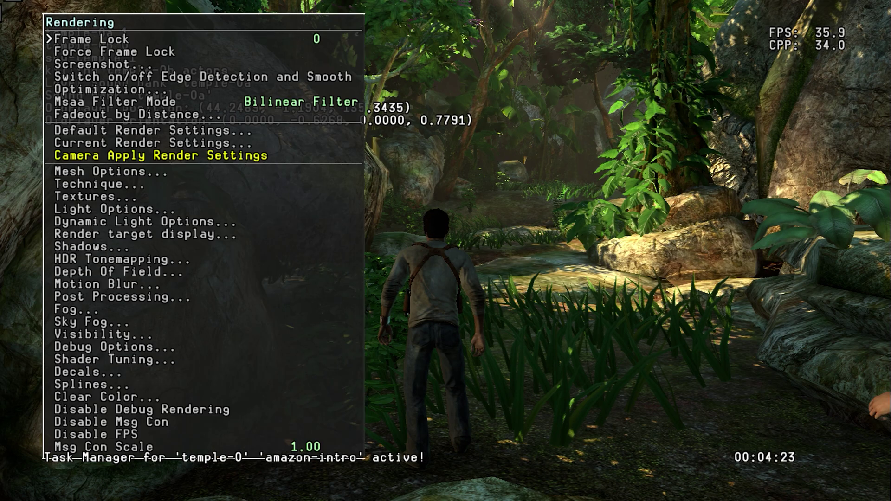
key(Escape)
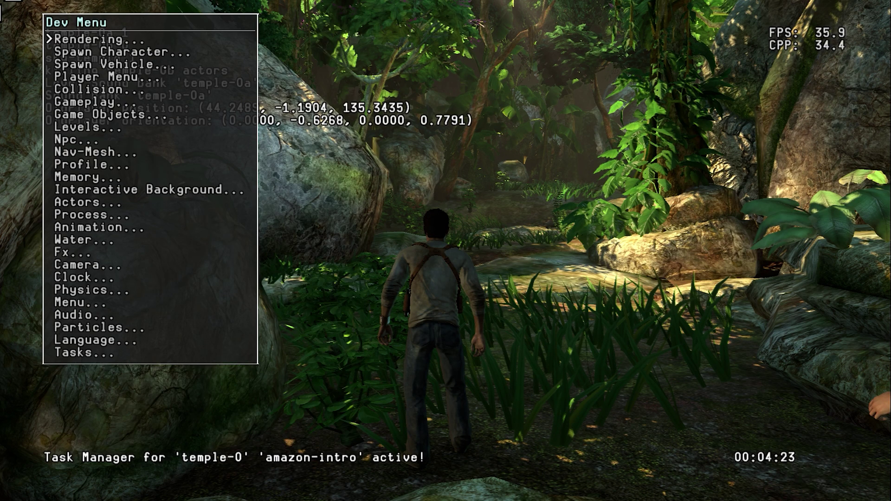
key(Return)
key(Down)
key(Down)
key(Down)
key(Down)
key(Down)
key(Down)
key(Down)
key(Down)
key(Down)
key(Down)
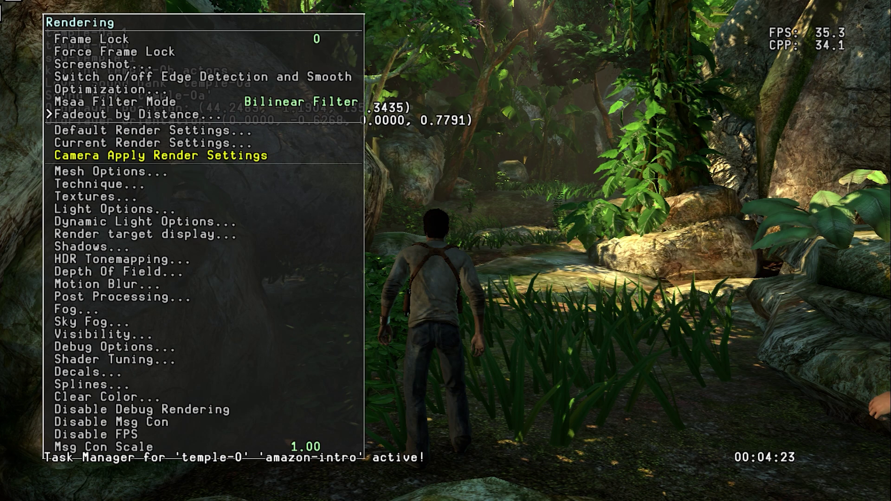
key(Down)
key(Down)
key(Down)
key(Down)
key(Down)
key(Down)
key(Down)
key(Down)
key(Down)
key(Down)
key(Down)
key(Down)
key(Down)
key(Down)
key(Down)
key(Down)
key(Down)
key(Down)
key(Down)
Step: Turn on Disable Debug Rendering and Disable Msg Con in the Rendering menu
key(Return)
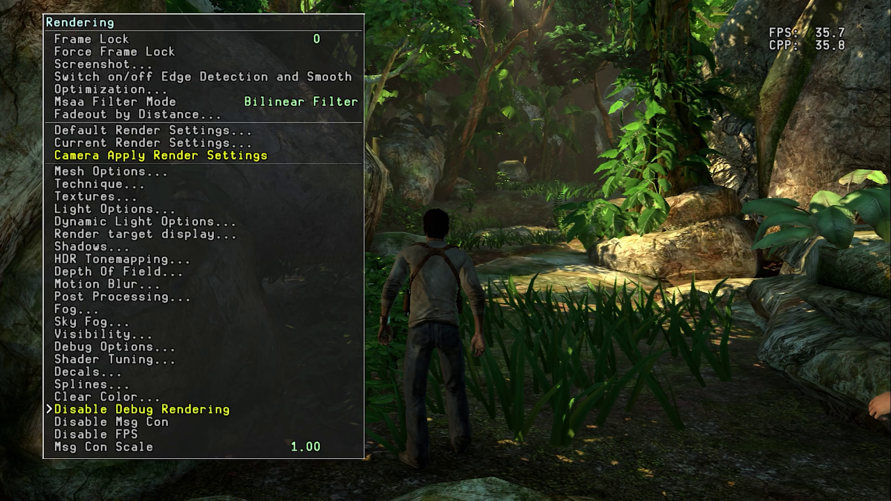
key(Down)
key(Return)
key(Down)
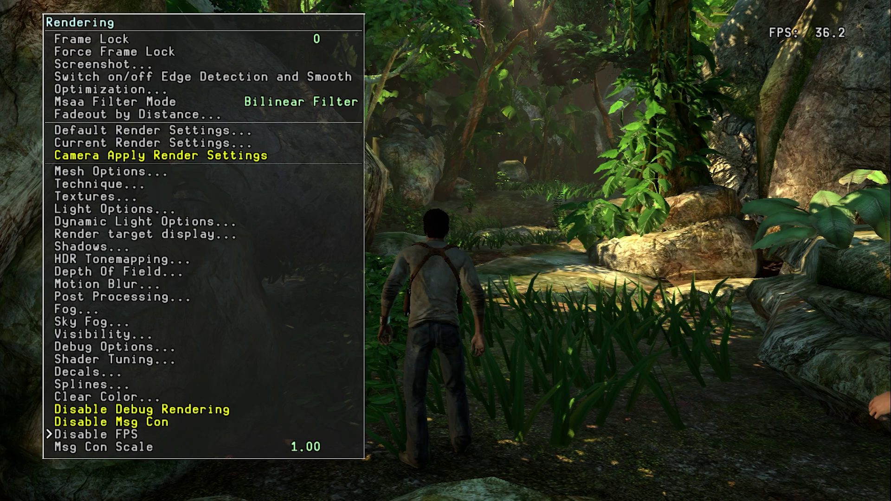
key(Up)
key(Up)
key(Up)
key(Up)
key(Up)
key(Up)
key(Up)
key(Up)
key(Up)
key(Up)
key(Up)
key(Up)
key(Up)
key(Up)
key(Up)
key(Up)
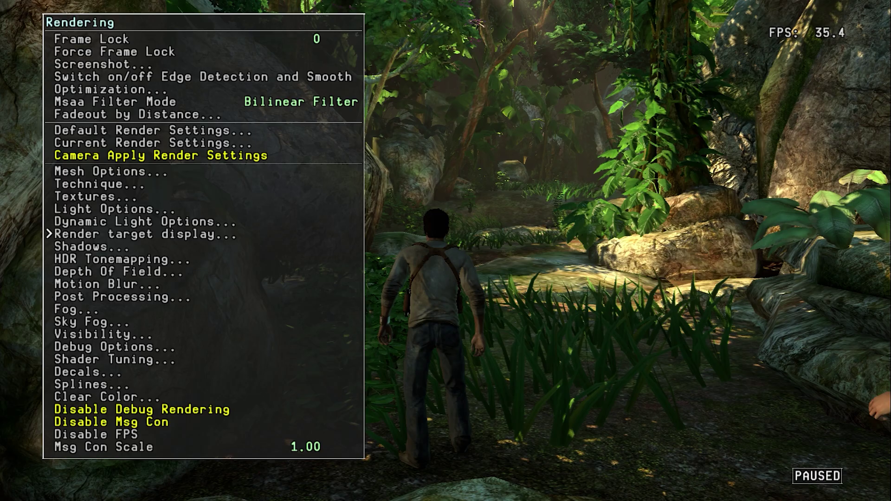
Step: In Mesh Options disable Surface Reflections and Sunlight ShadowBuffer Draw, then close the menu
key(Up)
key(Up)
key(Up)
key(Return)
key(Down)
key(Down)
key(Return)
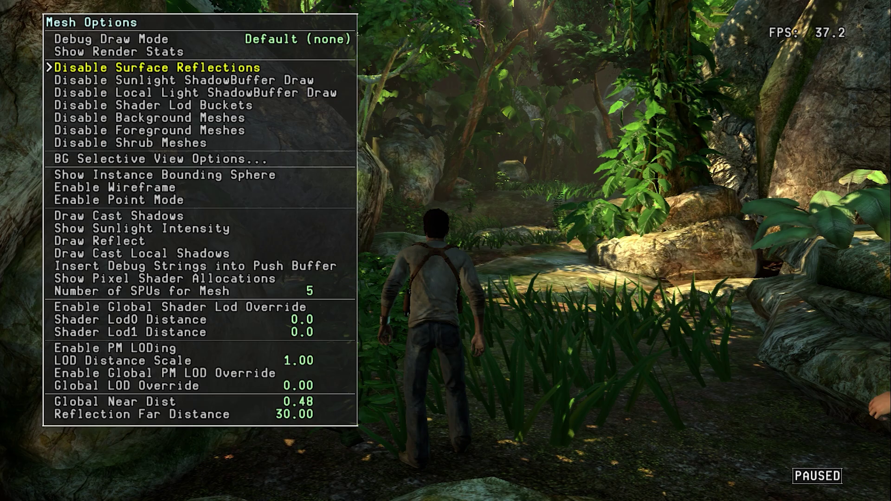
key(Return)
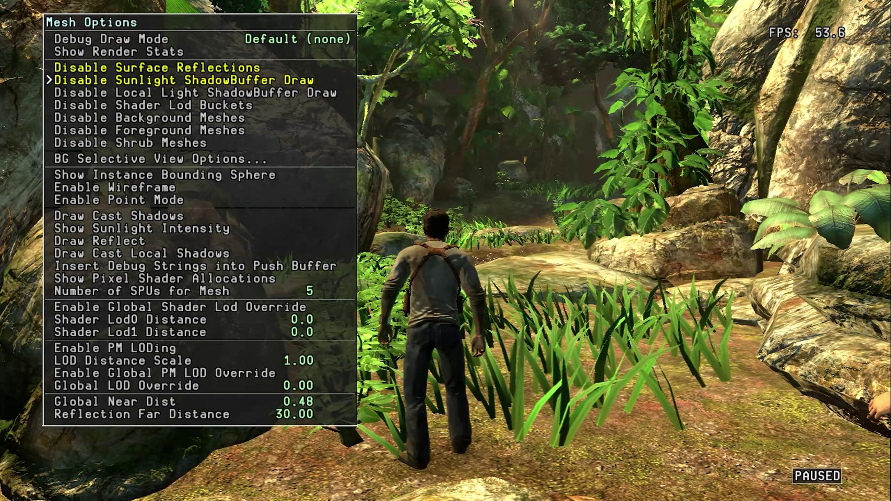
key(Escape)
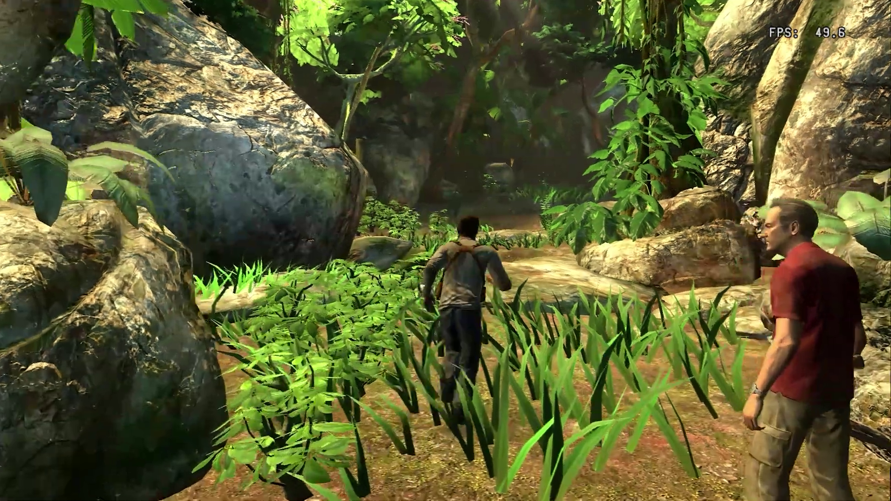